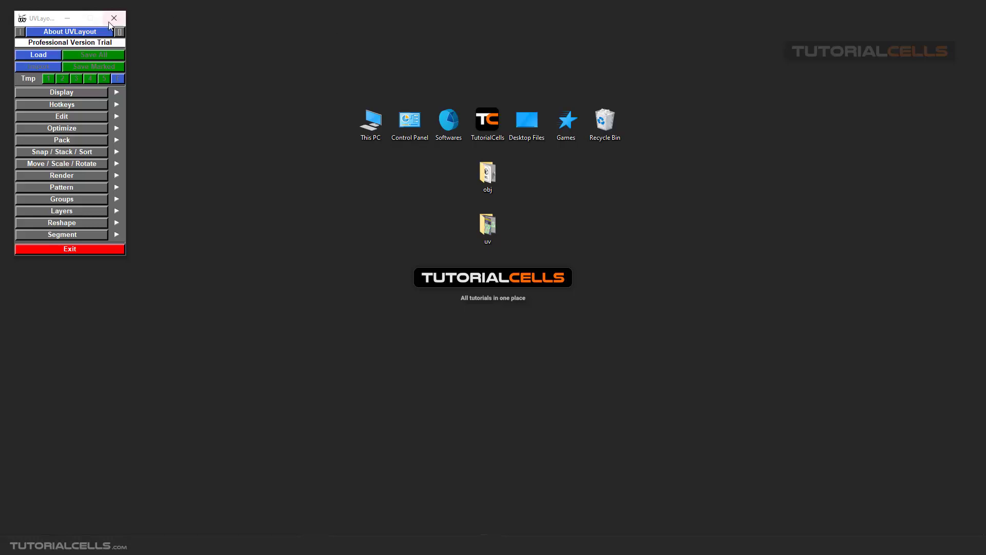
click(39, 55)
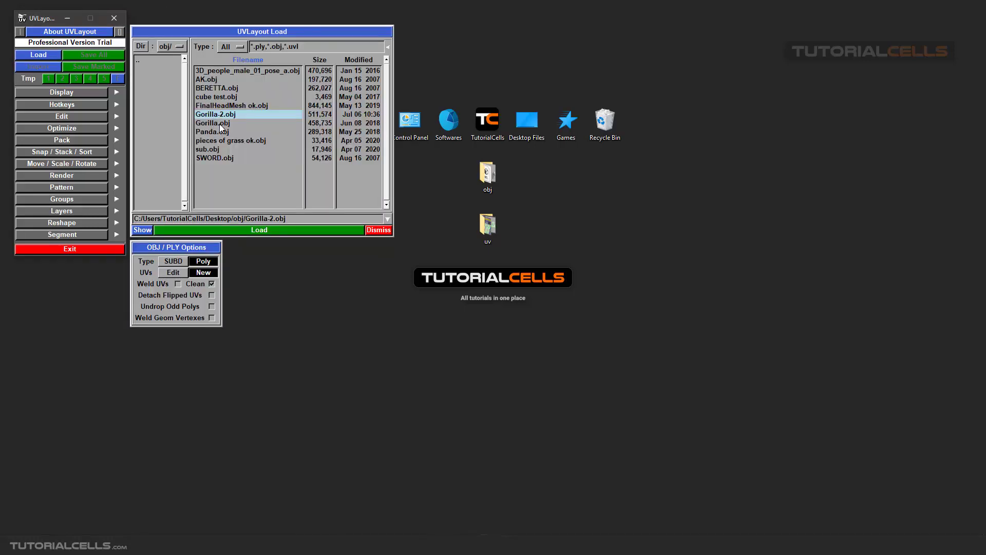
click(221, 126)
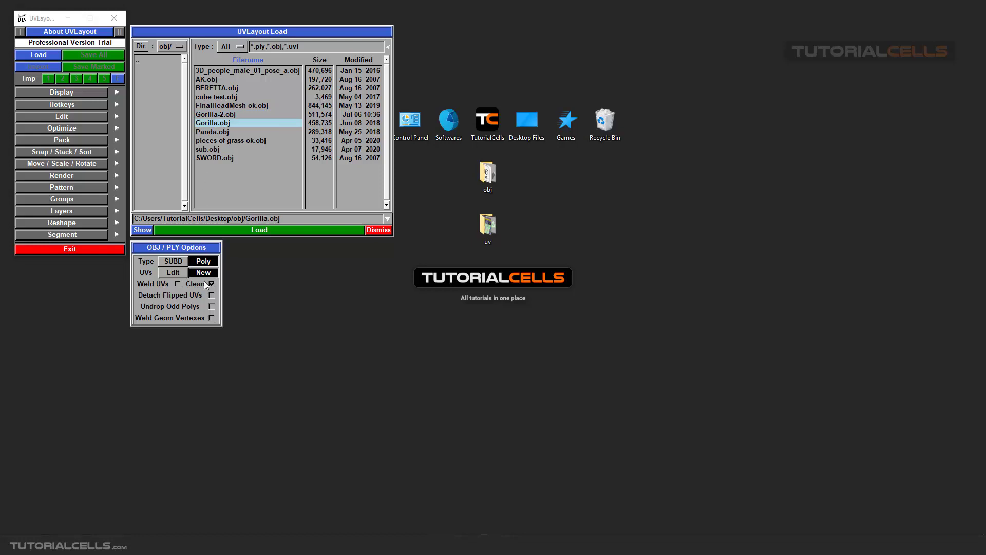
click(251, 233)
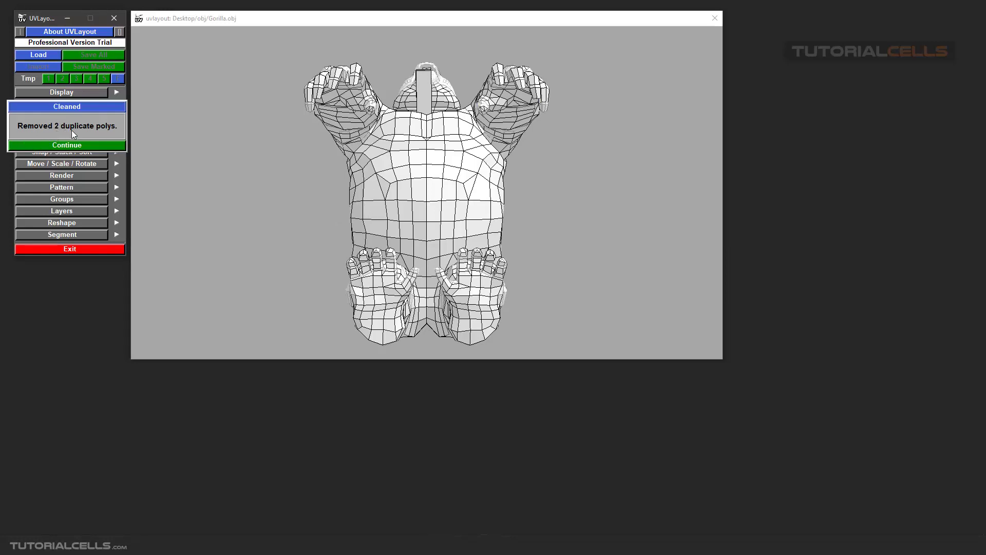
click(87, 145)
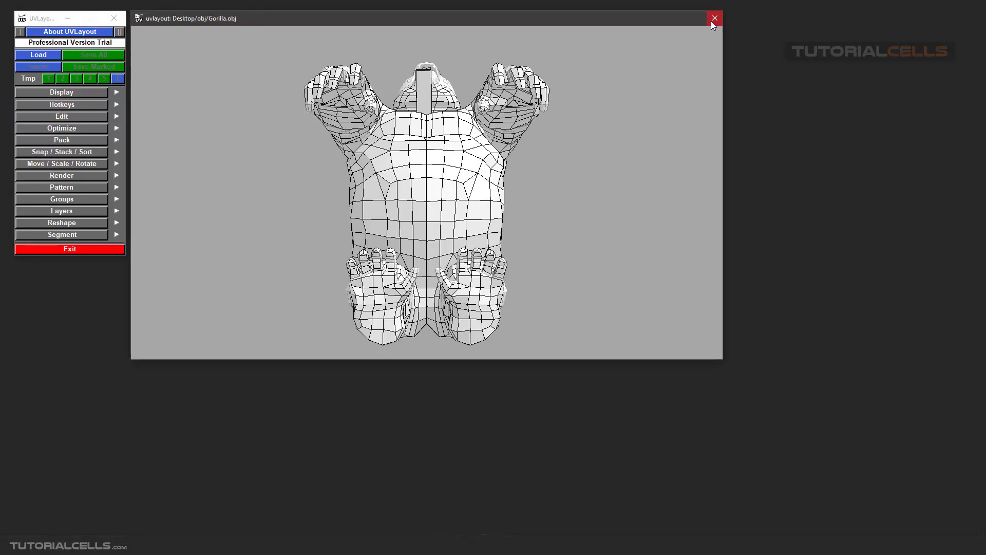
click(713, 19)
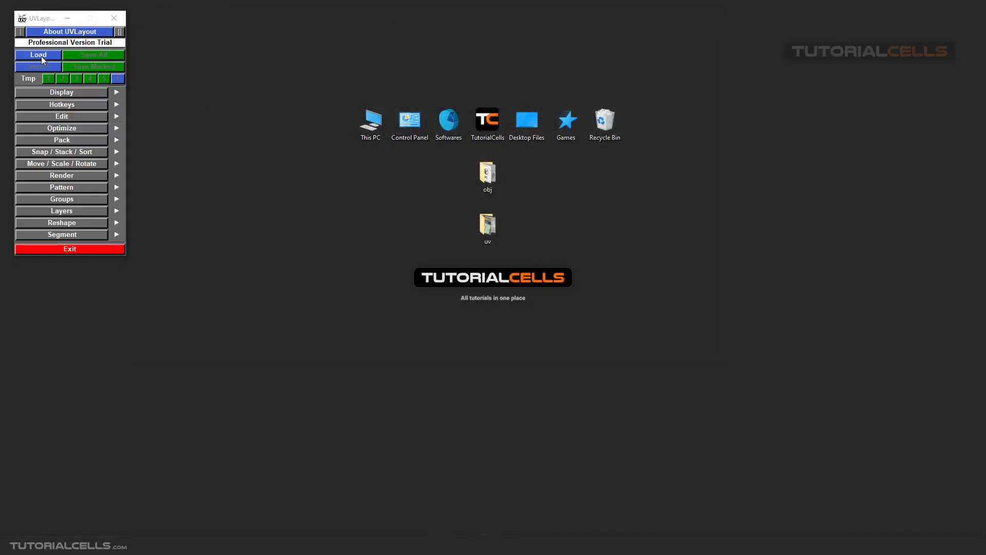
Load Gorilla-2.obj from the obj folder and enlarge the model window to fill most of the desktop.
click(41, 55)
click(206, 115)
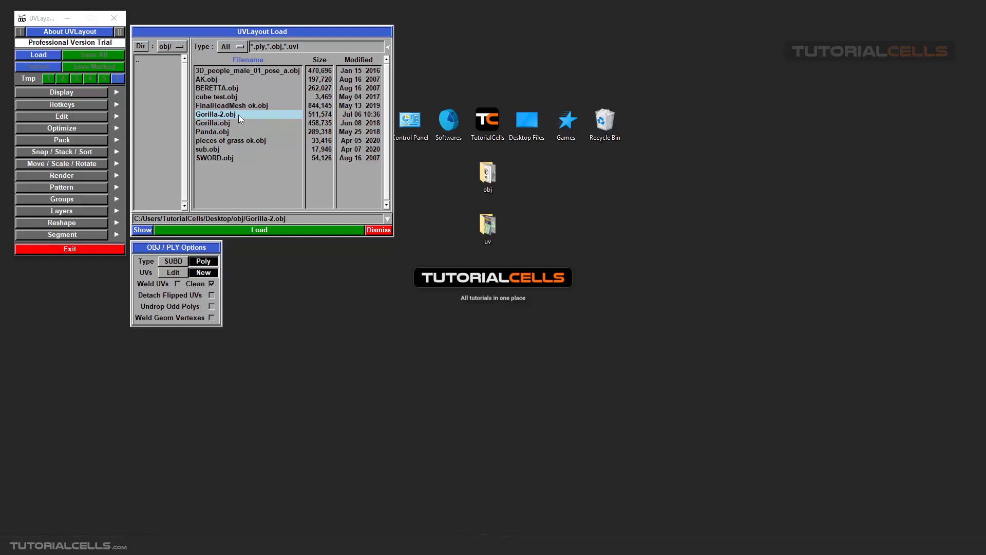
click(258, 229)
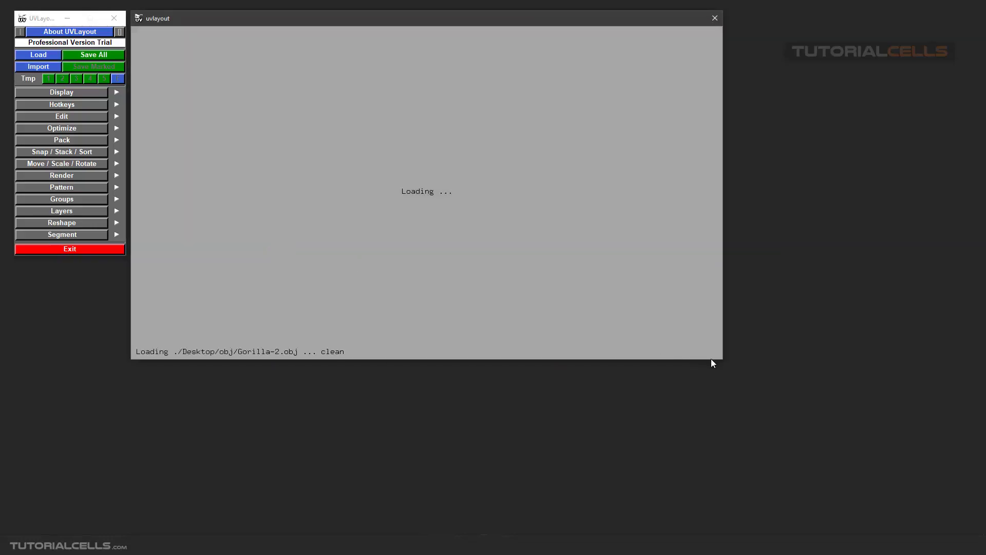
drag(721, 359, 983, 533)
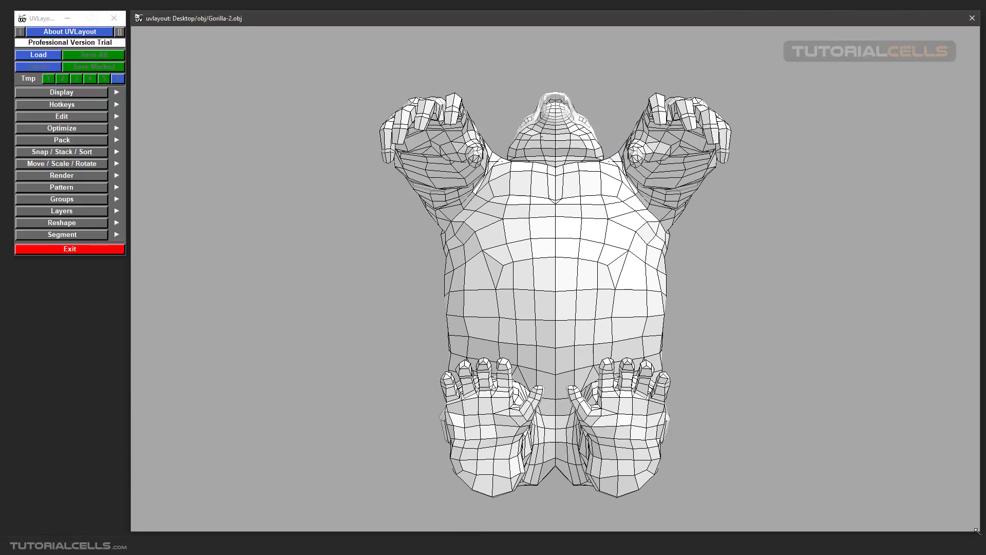
Turn the gorilla to a front-facing view and expand the Edit options containing the symmetry settings.
drag(637, 246, 564, 262)
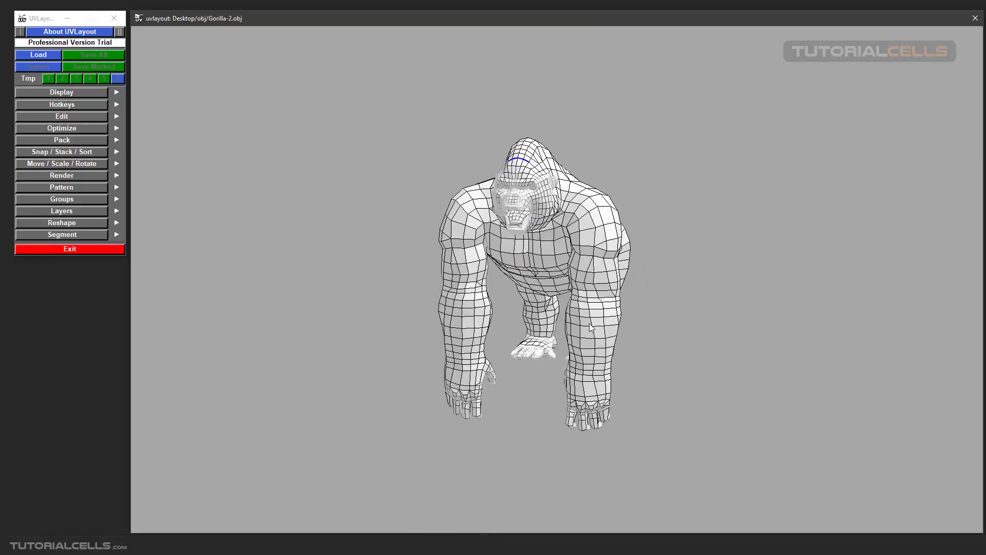
scroll(588, 325, up, 1)
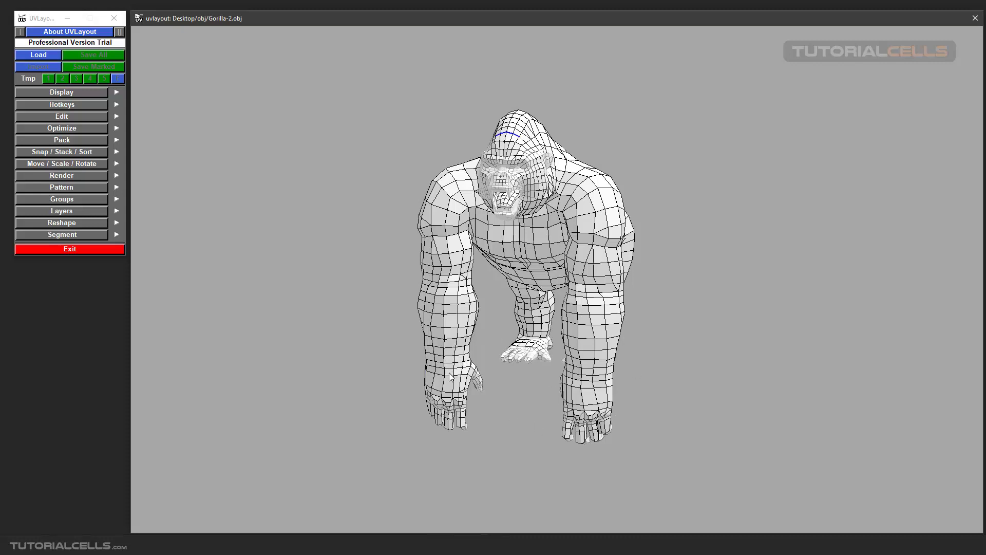
mouse_move(516, 323)
mouse_down()
mouse_move(543, 321)
mouse_move(515, 321)
mouse_up()
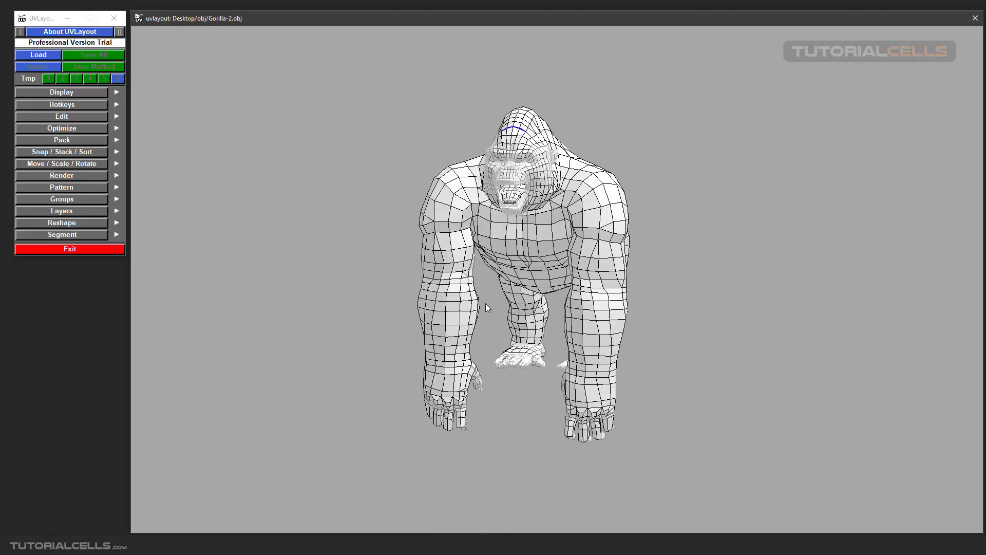
click(56, 116)
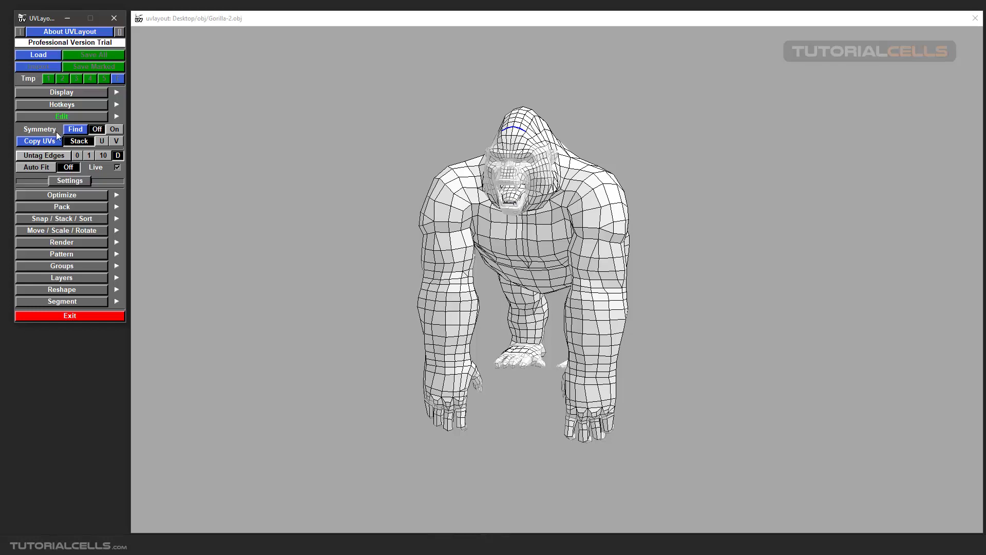
click(75, 131)
scroll(488, 247, up, 6)
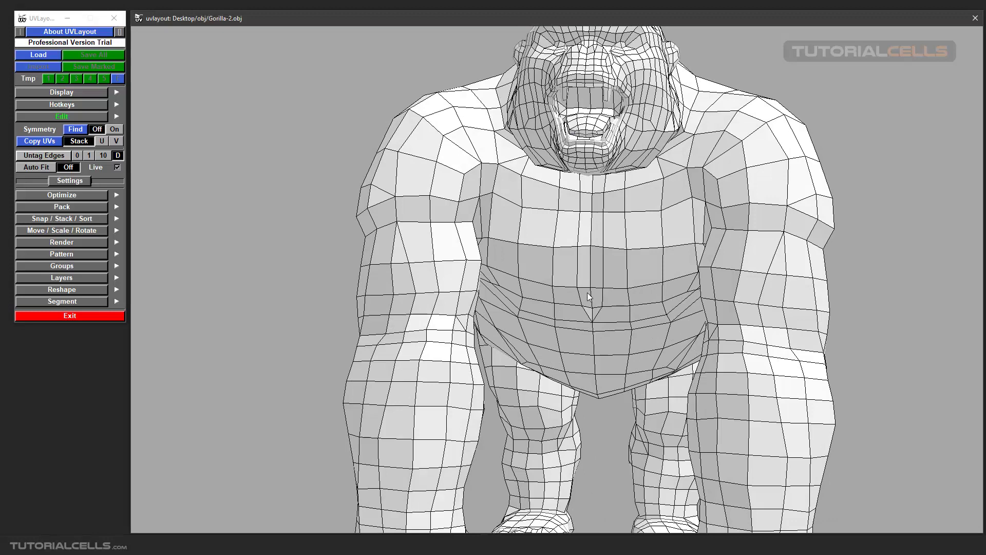
drag(589, 296, 557, 226)
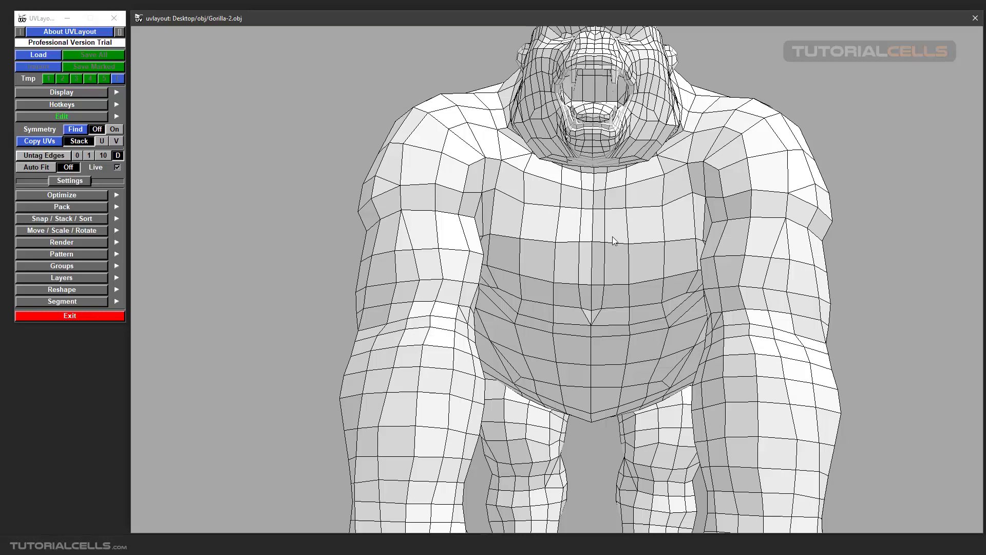
drag(614, 241, 606, 254)
click(76, 139)
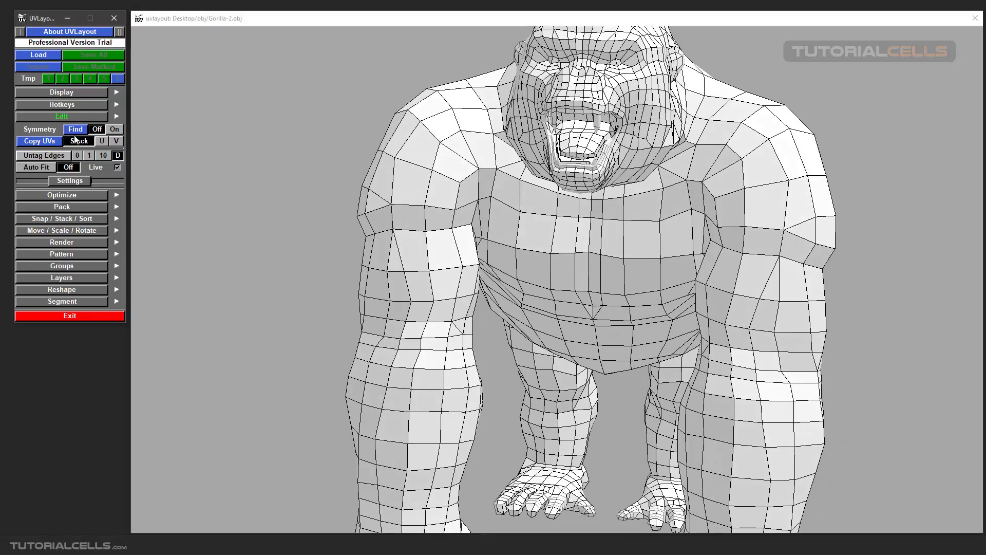
click(76, 129)
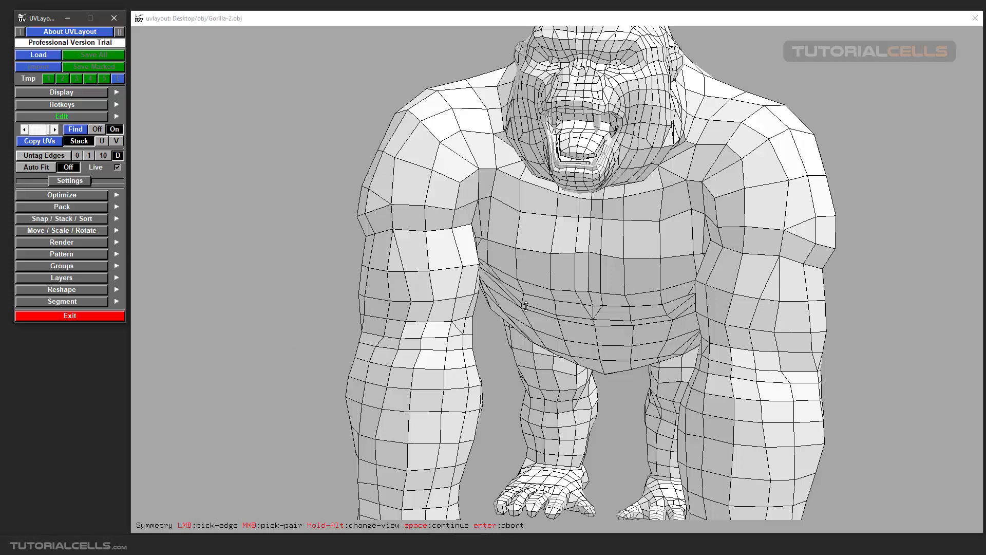
click(590, 238)
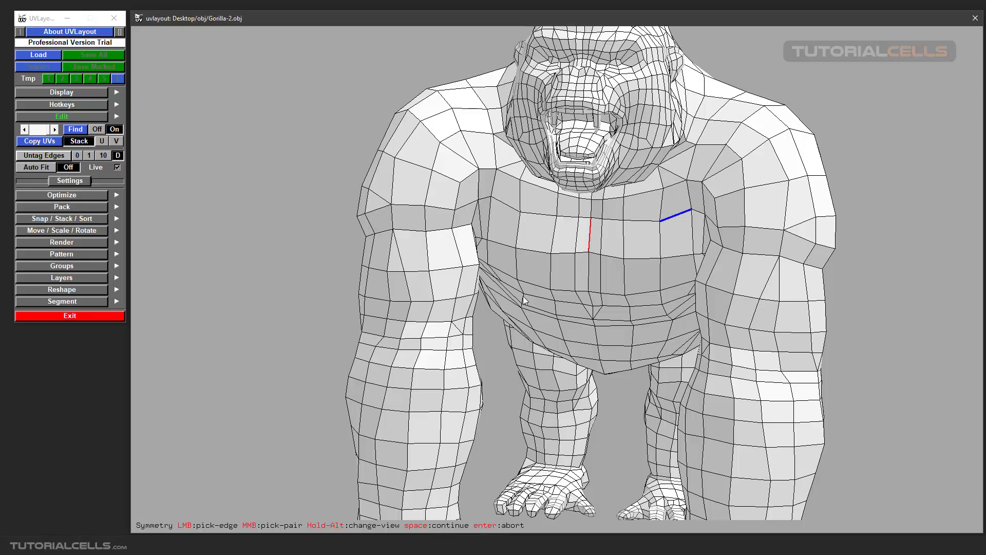
mouse_move(526, 305)
alt+mouse_down()
mouse_move(597, 292)
mouse_move(494, 312)
mouse_move(514, 295)
mouse_move(515, 306)
alt+mouse_up()
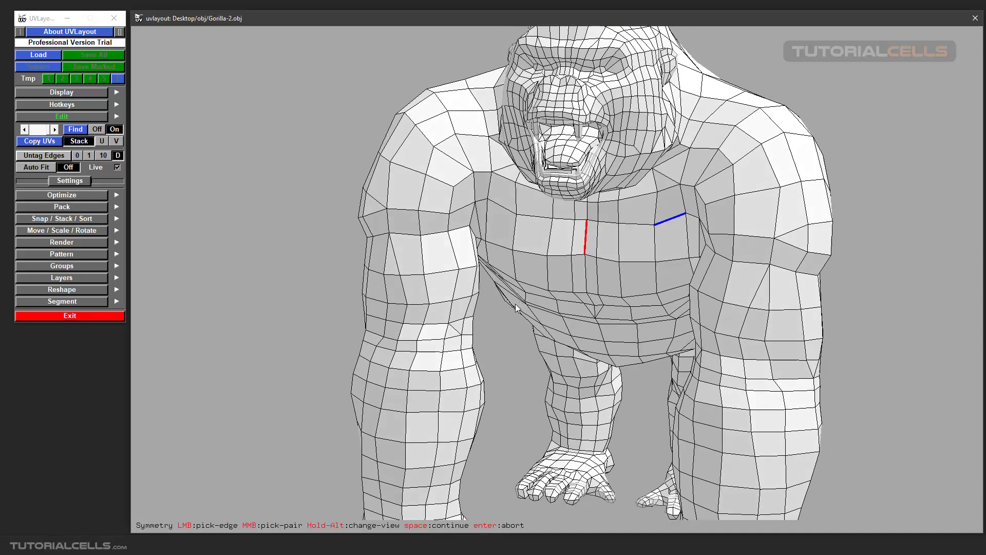
key(Return)
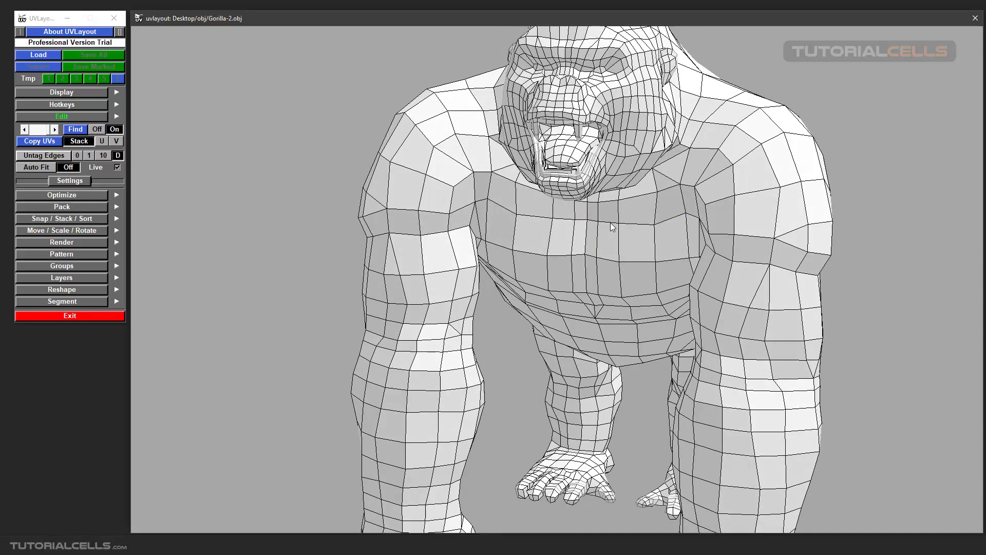
Find the gorilla's symmetry using the vertical edge on the centre line of its chest.
click(72, 132)
click(586, 233)
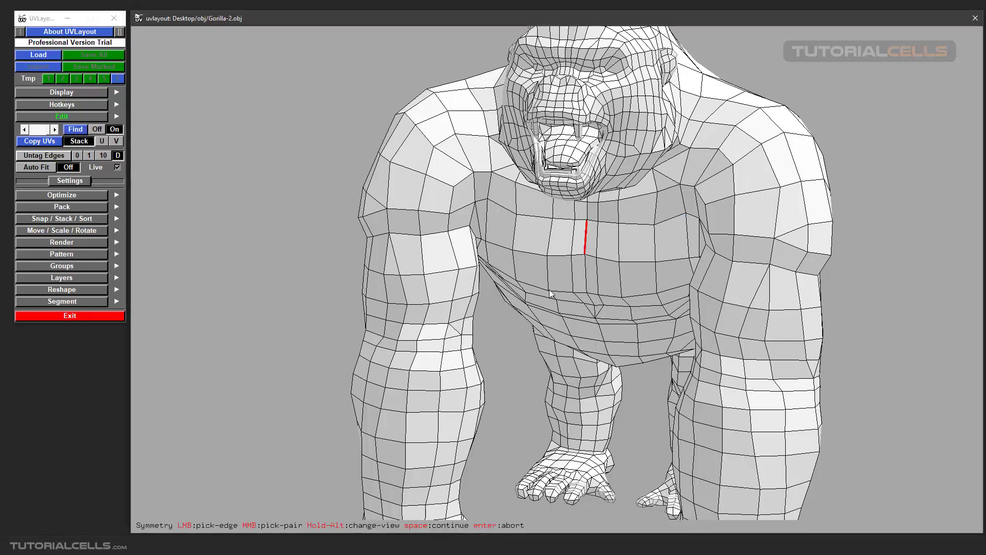
key(space)
Examine the gorilla's dark and light symmetry halves from several angles and distances.
right_drag(517, 318, 552, 288)
drag(553, 289, 590, 233)
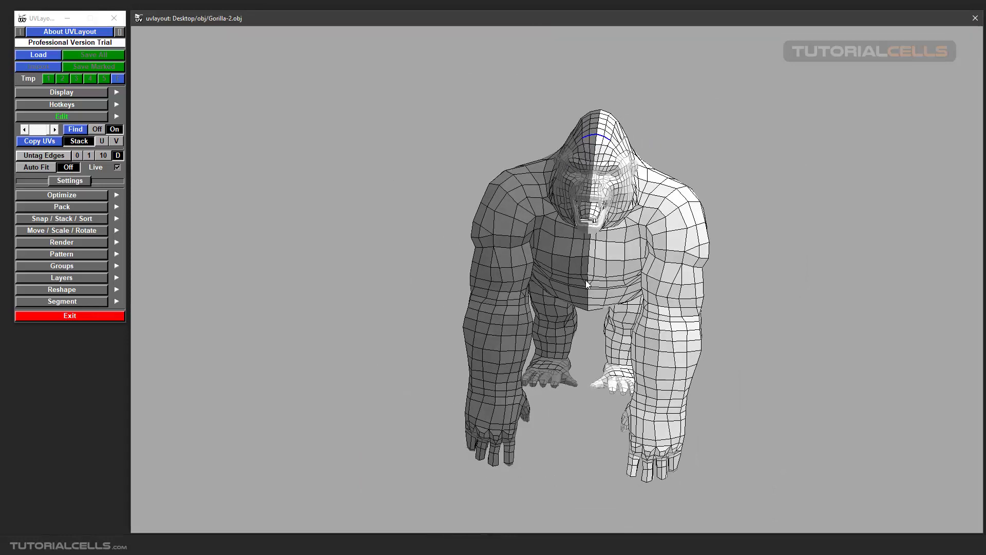
mouse_move(588, 284)
mouse_down()
mouse_move(497, 269)
mouse_move(590, 289)
mouse_move(578, 288)
mouse_up()
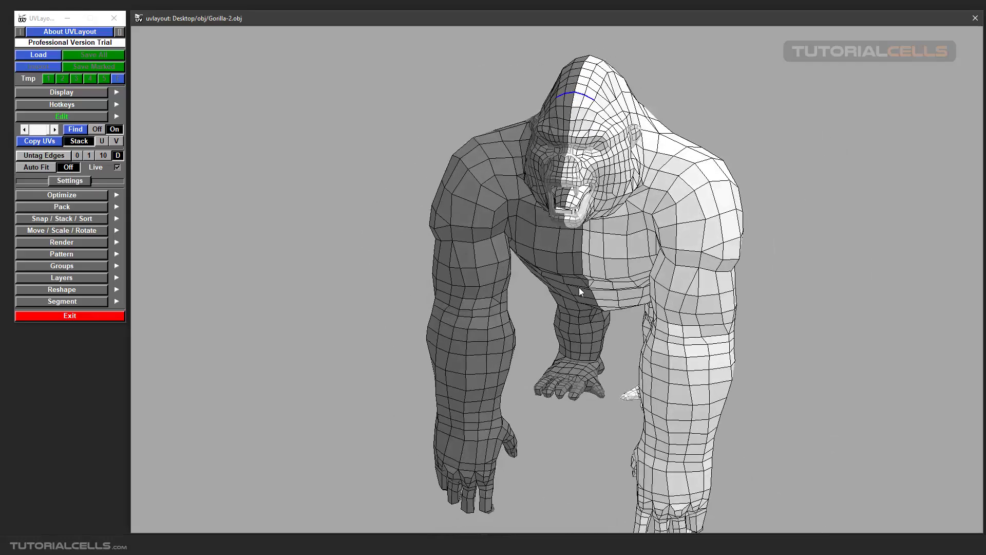
right_drag(579, 288, 596, 288)
drag(596, 287, 590, 285)
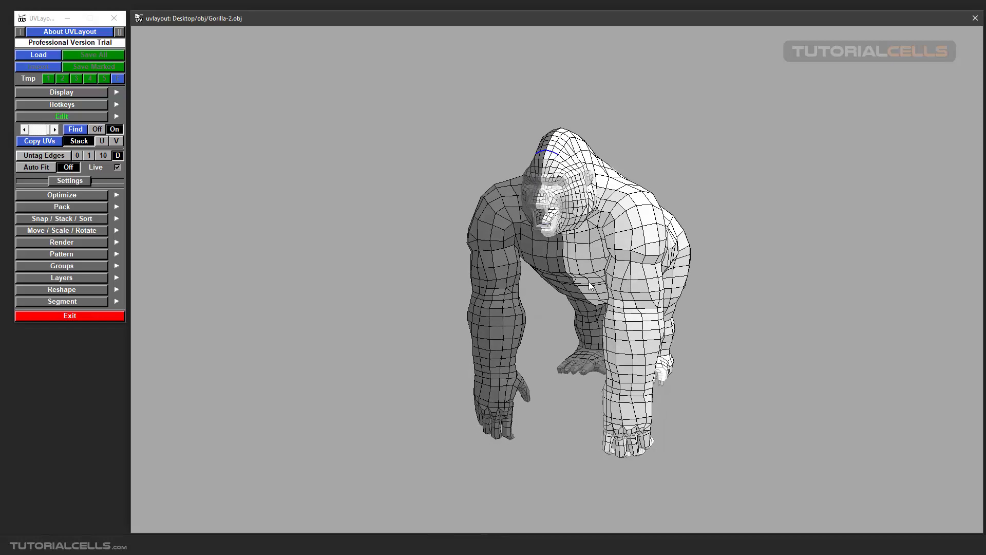
right_drag(687, 337, 635, 331)
middle_drag(635, 332, 575, 265)
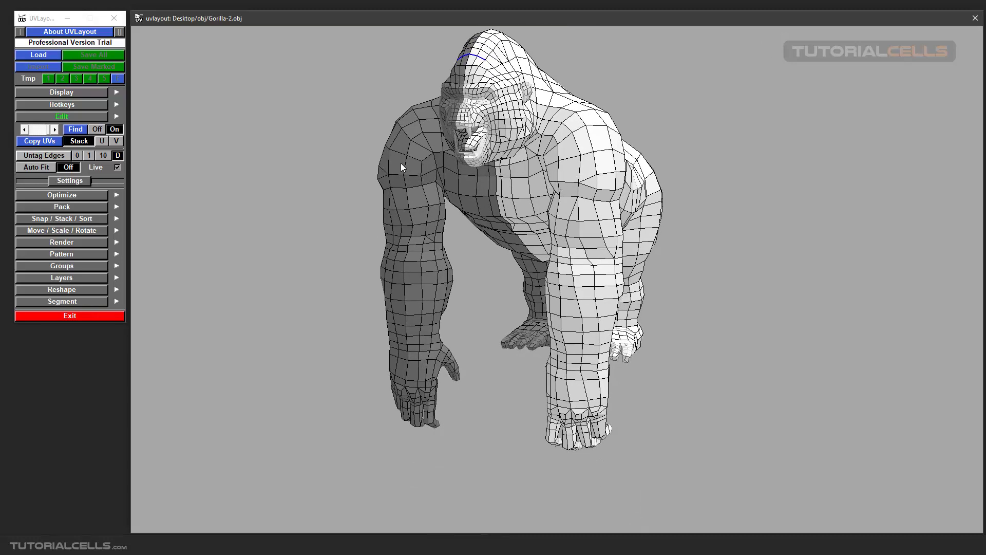
scroll(595, 281, up, 1)
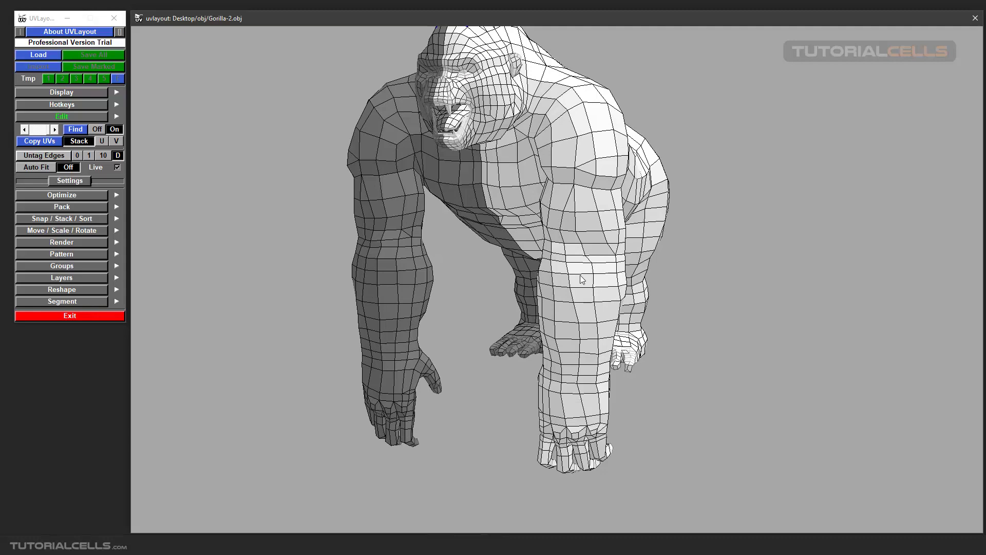
Cut two edge loops around the forearm, one just below the elbow and one mid-forearm, and split the mesh there.
key(c)
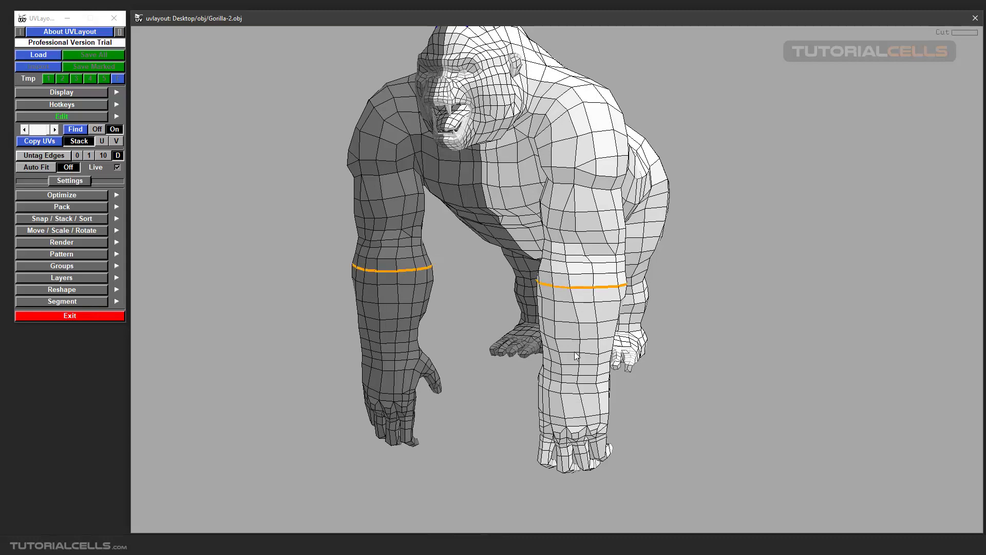
key(c)
drag(574, 322, 344, 278)
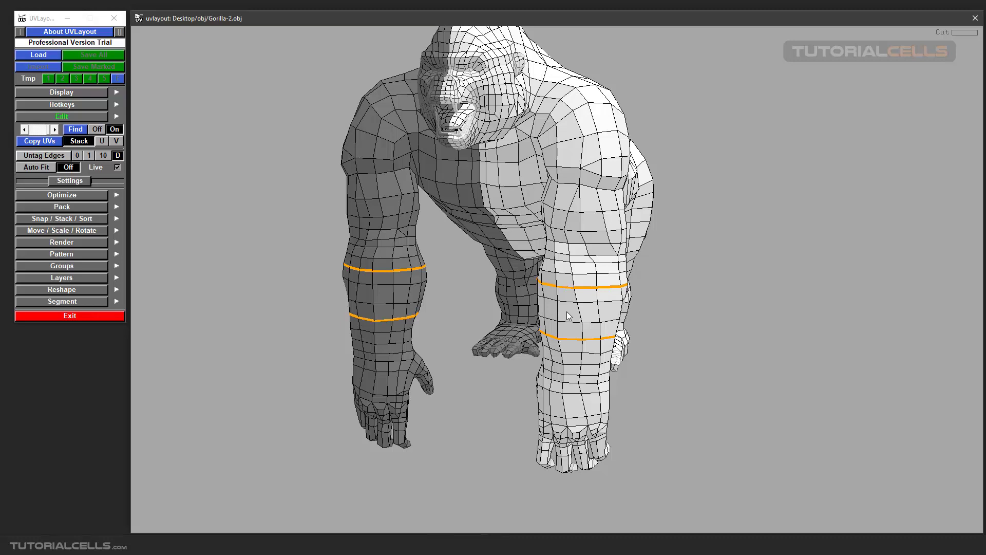
key(Return)
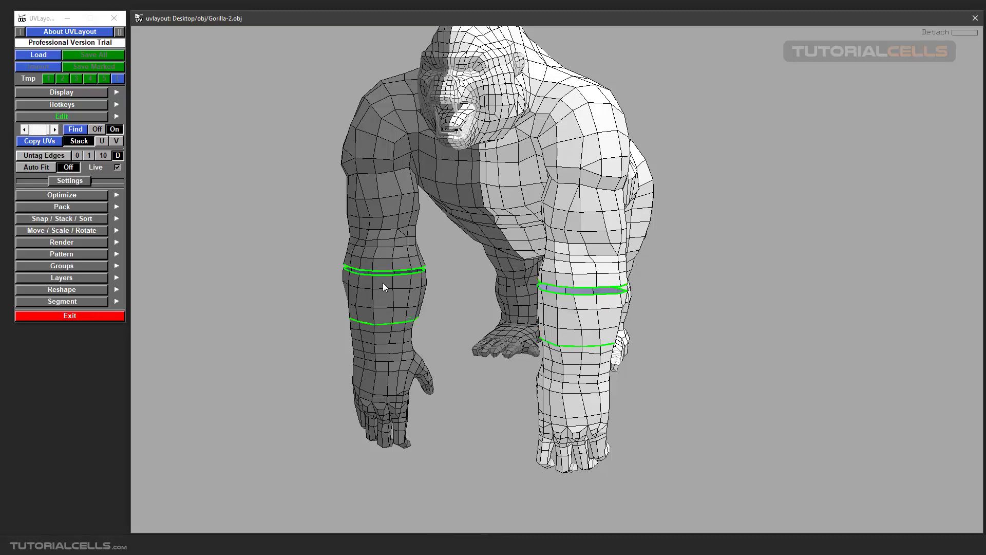
Move the separated forearm rings outward, away from the arms on both sides.
scroll(512, 303, up, 2)
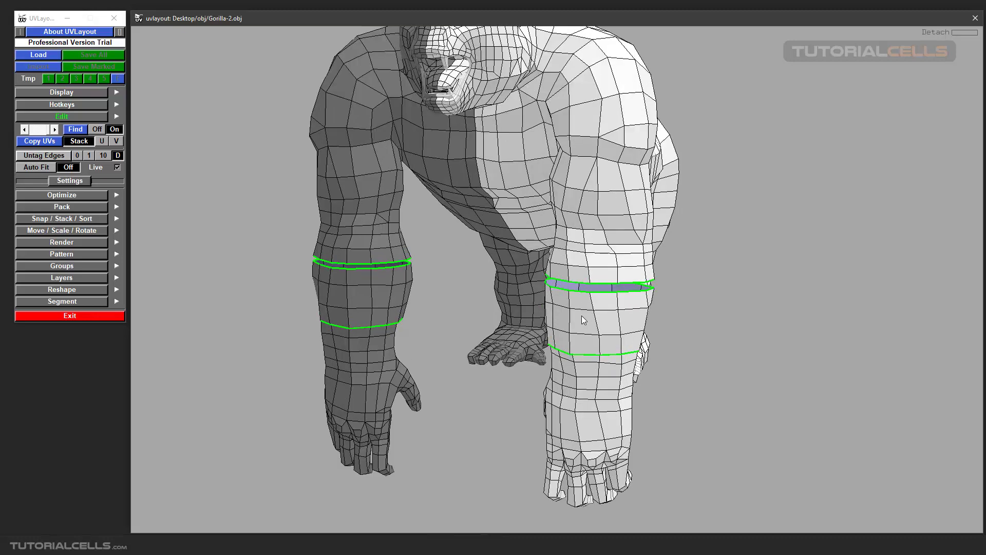
drag(578, 323, 703, 326)
drag(386, 282, 276, 266)
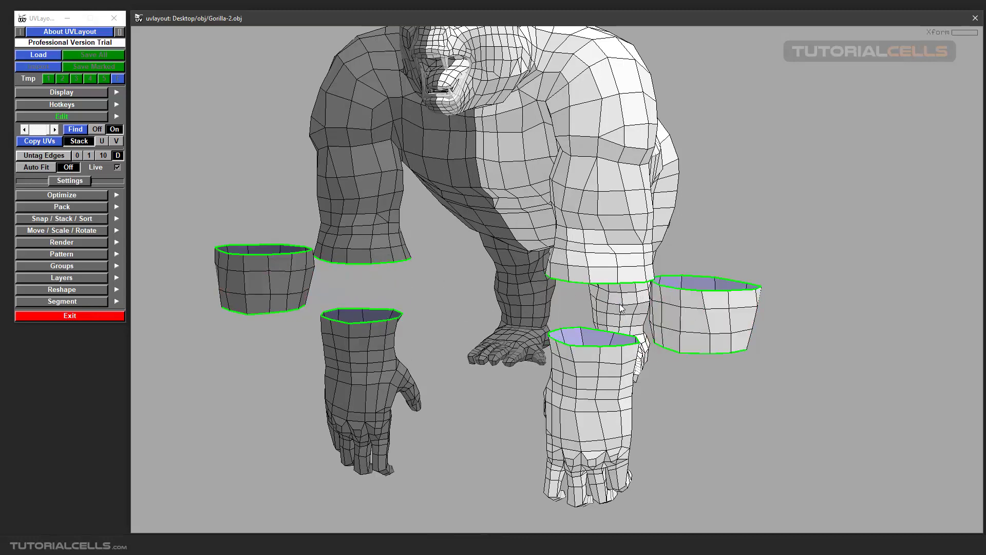
Cut a vertical seam down the front of the detached forearm ring and split it open along that seam.
scroll(714, 321, up, 2)
key(c)
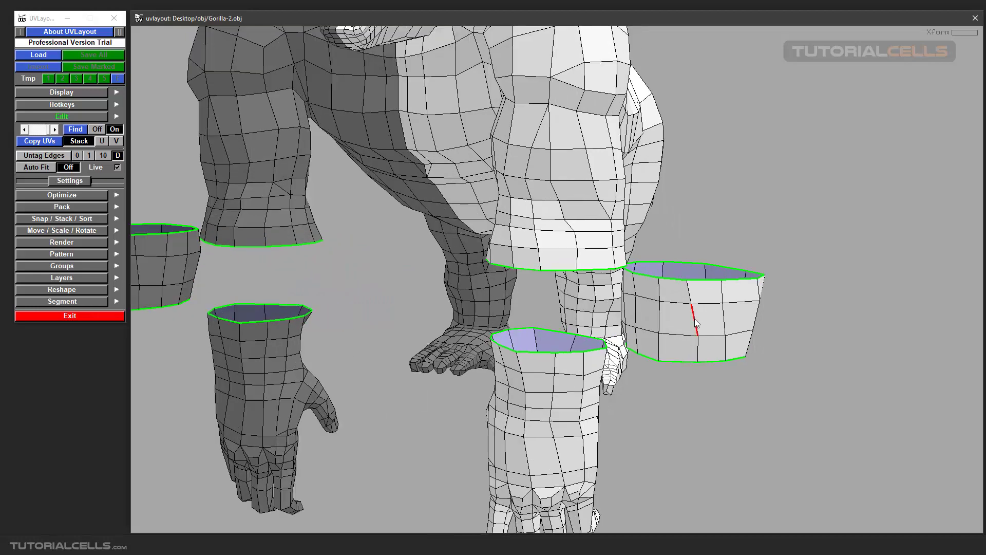
scroll(699, 324, down, 2)
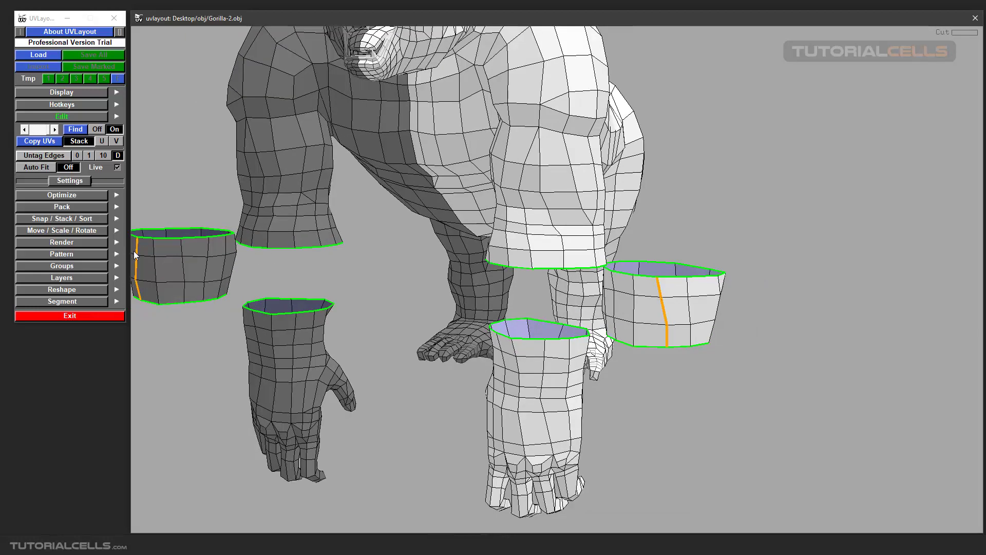
scroll(385, 273, down, 3)
scroll(459, 253, up, 2)
drag(458, 253, 438, 255)
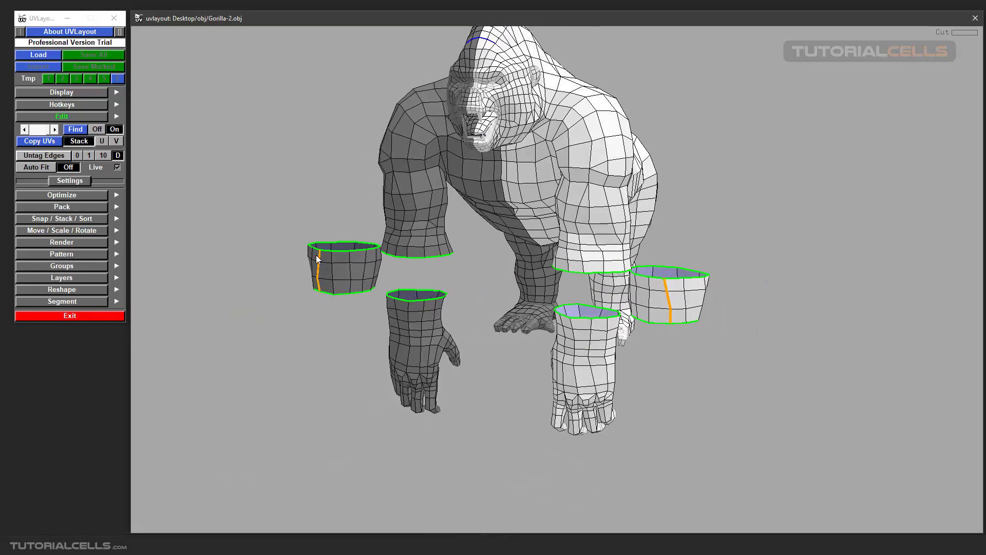
key(Return)
key(Return)
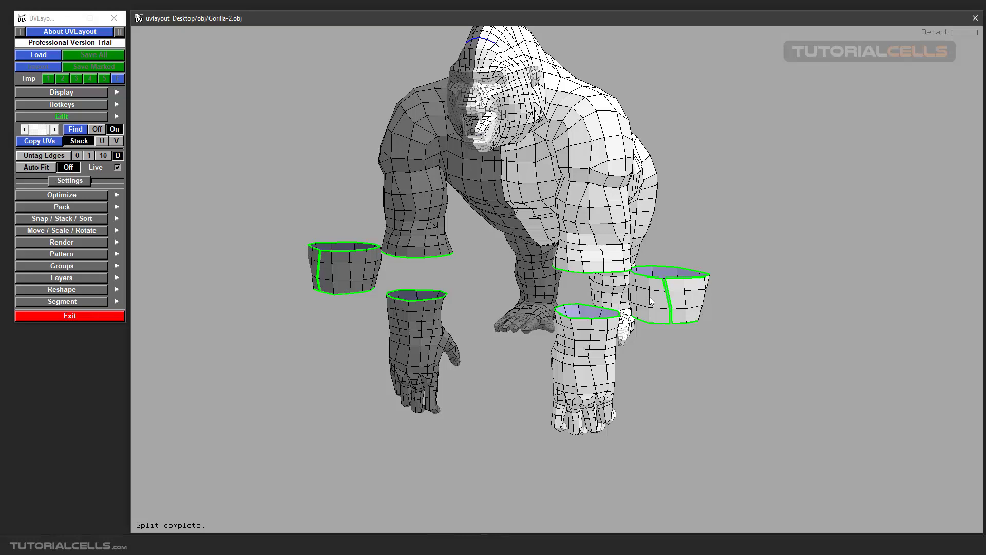
Drop the seamed forearm rings from the 3D model into the UV view.
key(d)
mouse_move(553, 282)
mouse_down()
mouse_move(520, 290)
mouse_move(560, 285)
mouse_up()
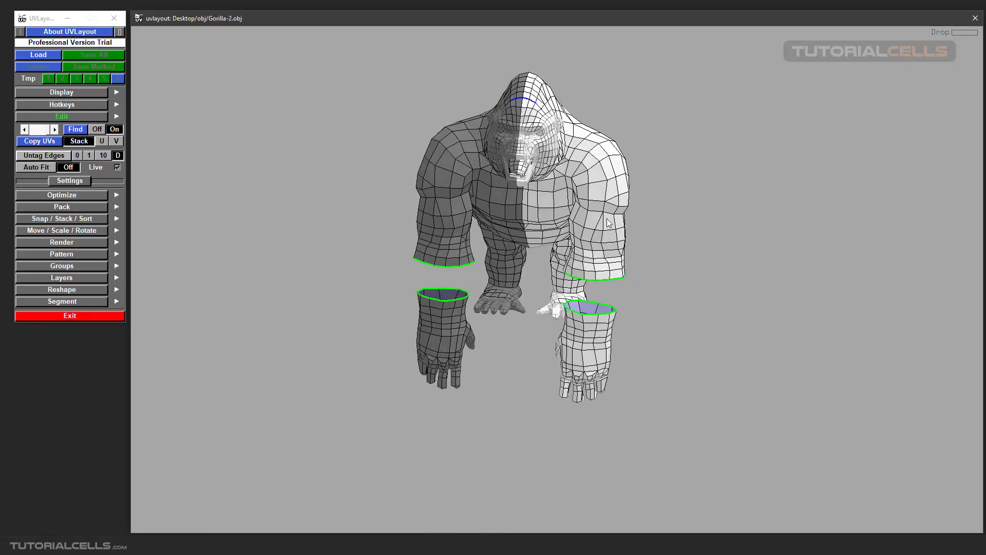
Flatten both dropped forearm ring shells in the UV view, the dark one first and the light one second.
key(1)
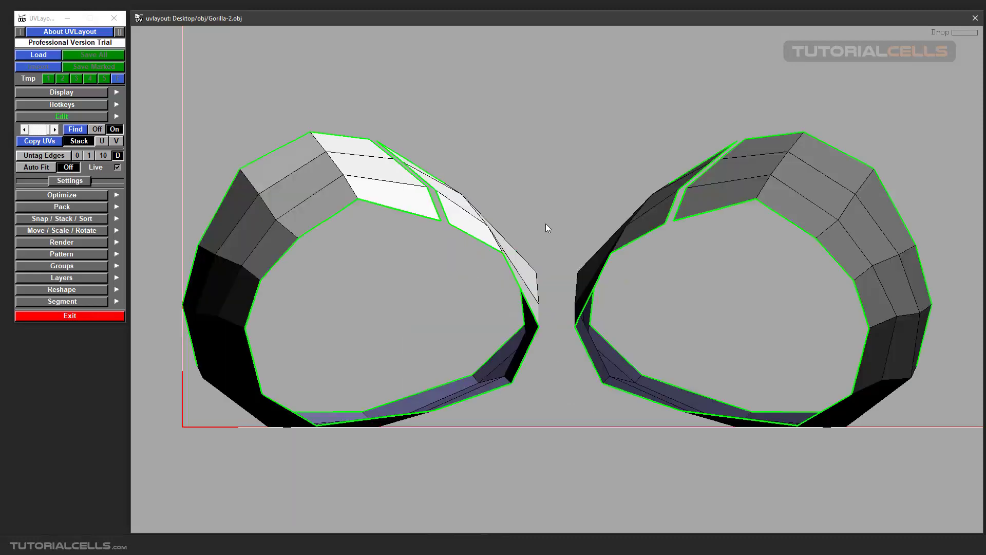
middle_drag(566, 232, 469, 208)
scroll(470, 209, down, 2)
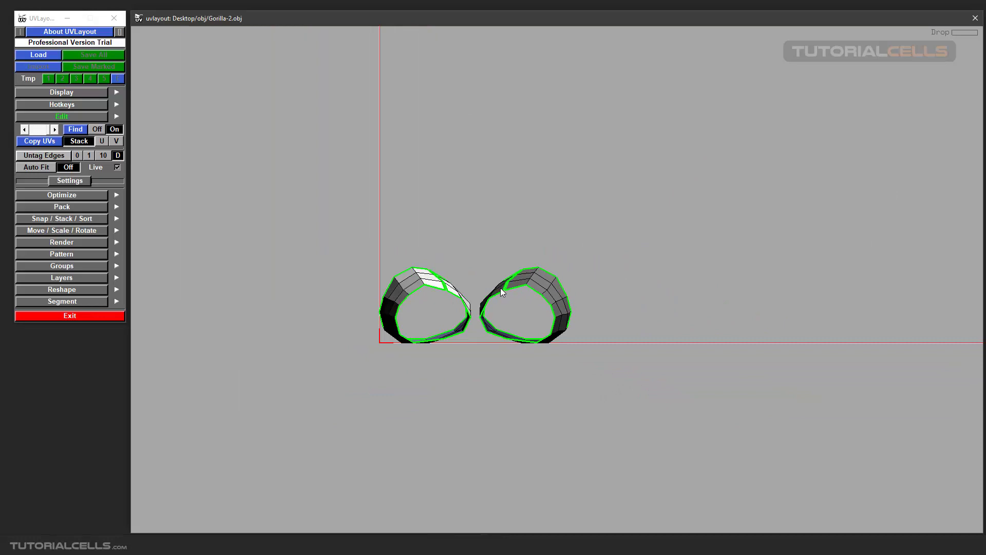
key(shift+f)
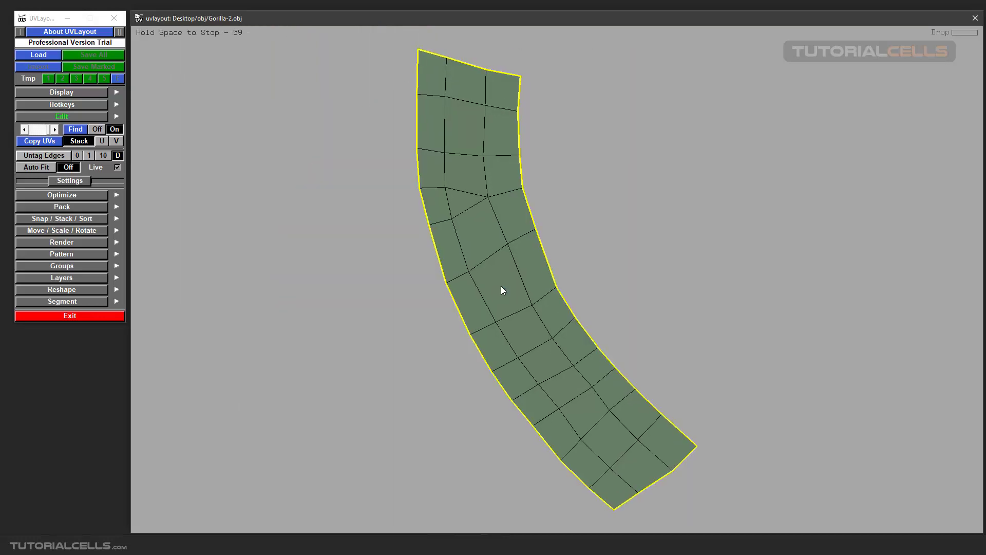
key(space)
scroll(501, 286, down, 3)
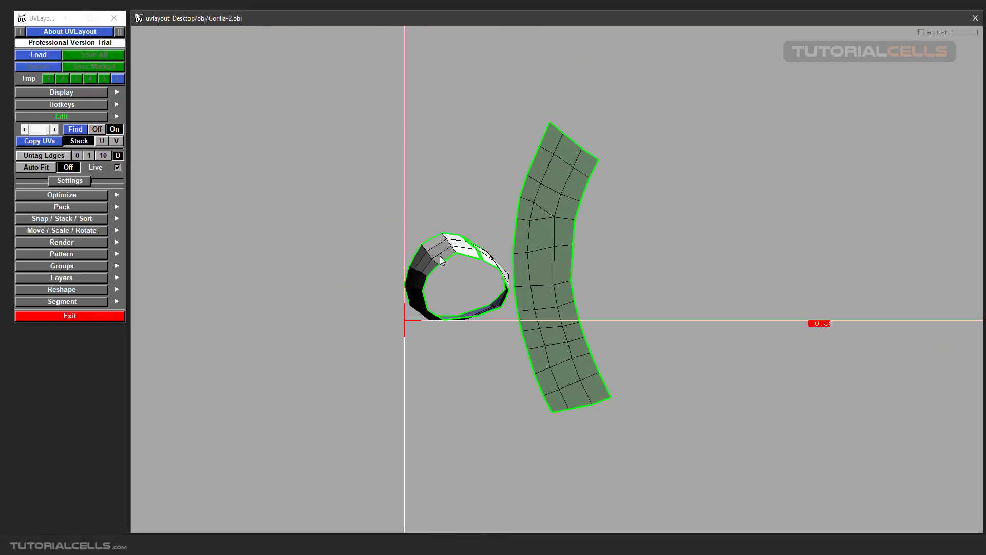
key(shift+f)
key(space)
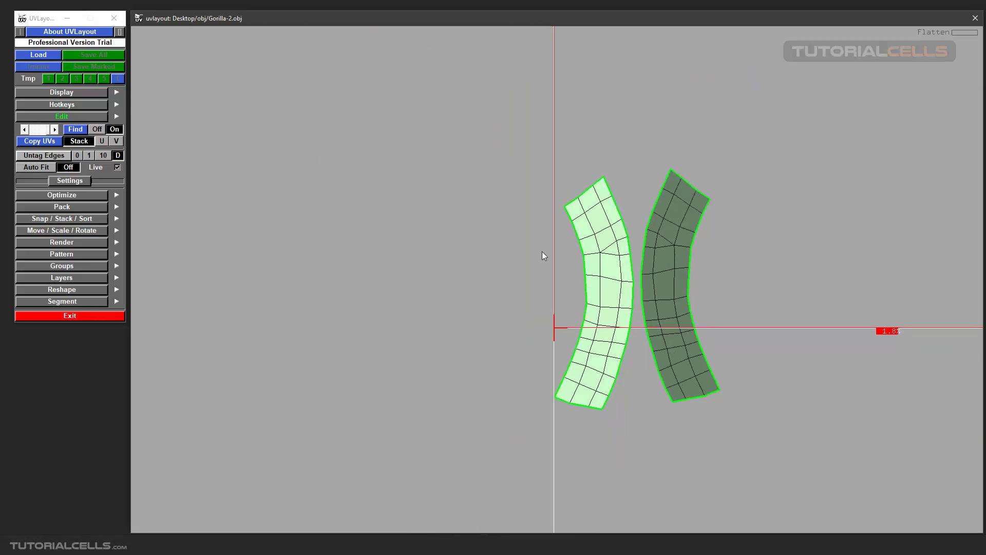
Pick the two flattened forearm shells together and move them inside the UV tile.
scroll(587, 236, down, 2)
middle_drag(598, 238, 519, 210)
drag(436, 165, 629, 369)
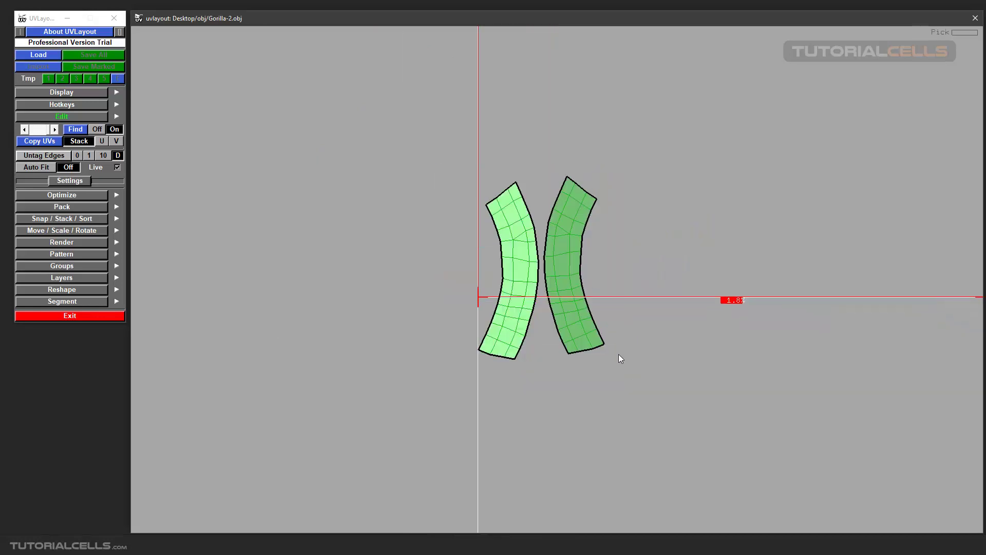
scroll(570, 264, down, 1)
key(space)
middle_drag(566, 262, 626, 186)
scroll(667, 202, up, 3)
scroll(526, 195, down, 1)
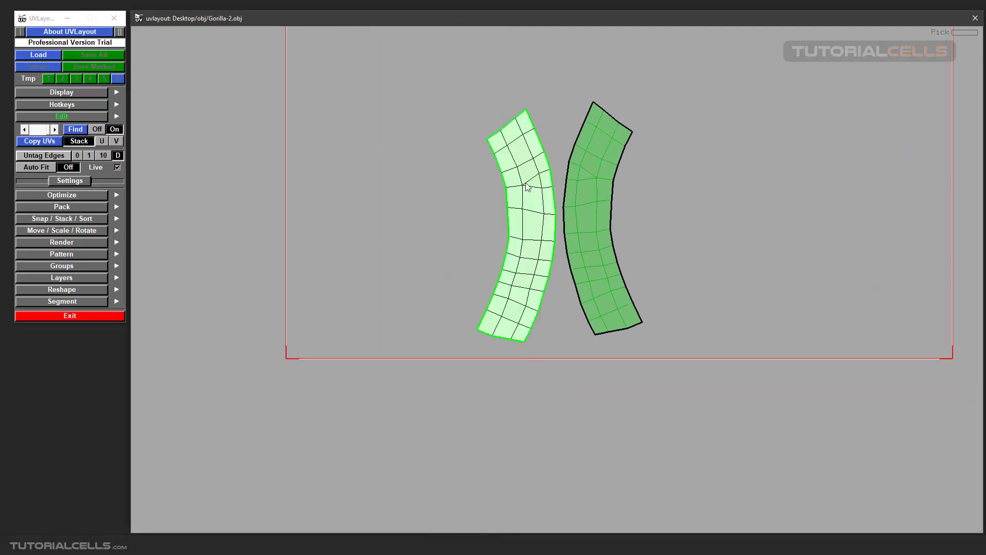
Pull the light shell's upper outer corner point upward and copy the edited shape onto the dark mirrored shell.
scroll(529, 183, up, 2)
scroll(541, 145, up, 1)
scroll(528, 154, up, 2)
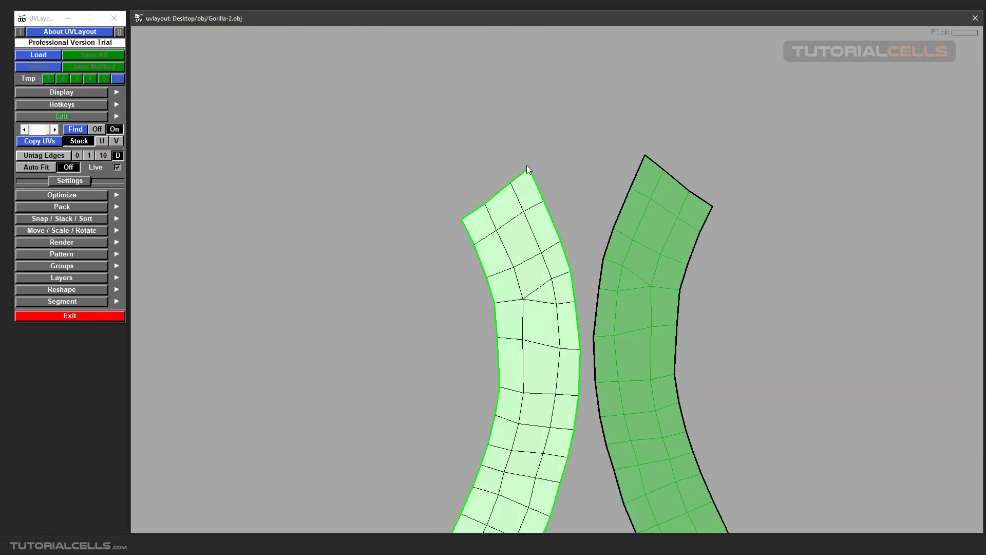
drag(529, 169, 531, 151)
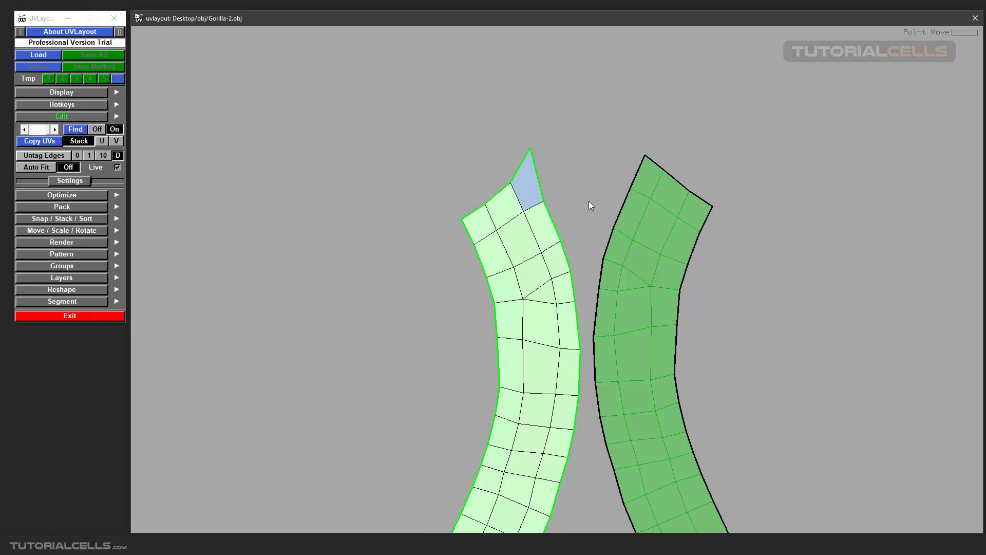
scroll(554, 141, down, 3)
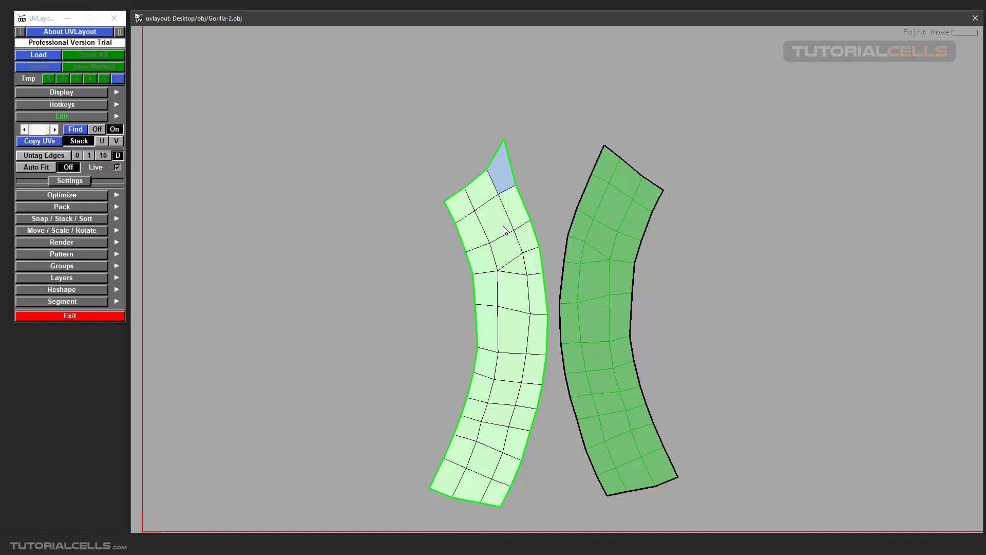
key(c)
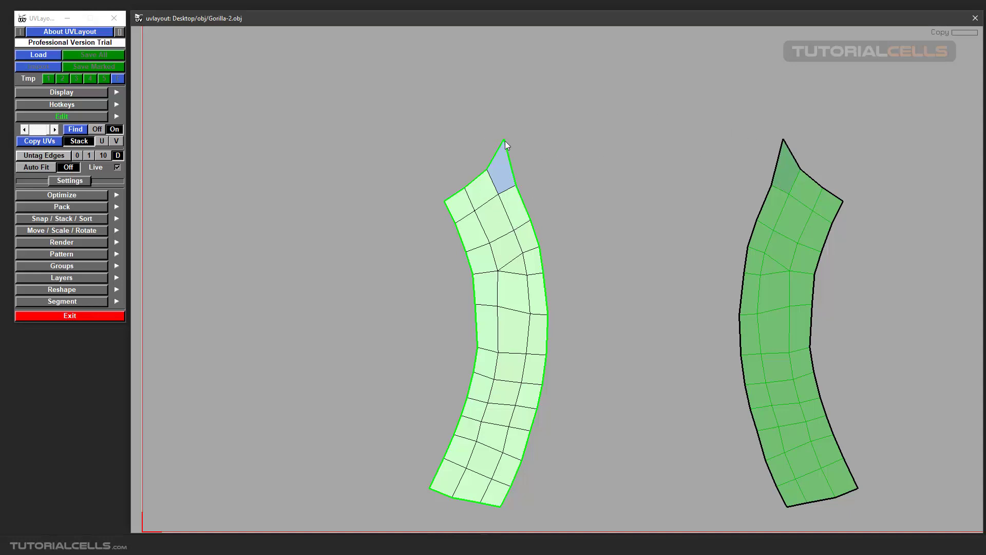
Move the stretched corner point back down in line with the strip and copy the shape onto the mirrored shell again.
drag(504, 141, 506, 160)
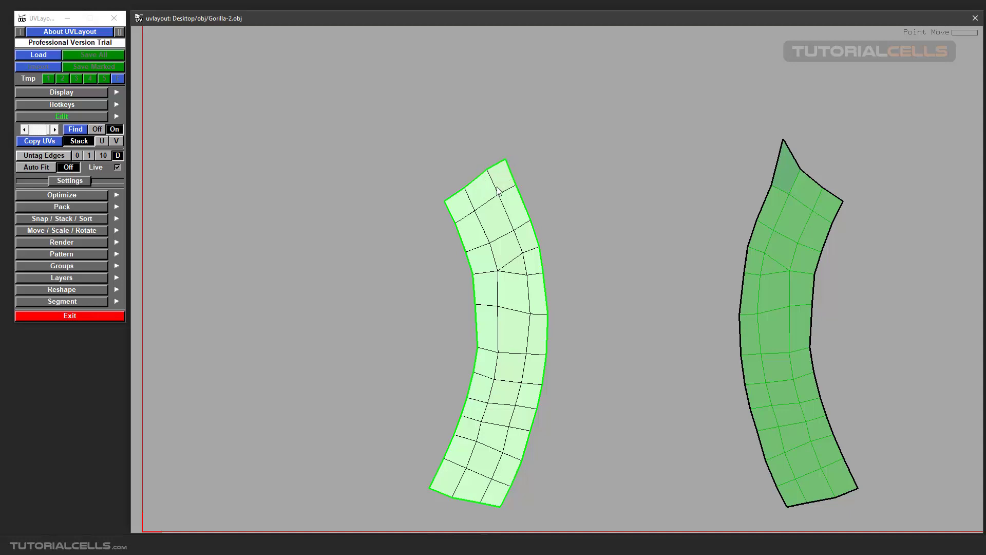
key(c)
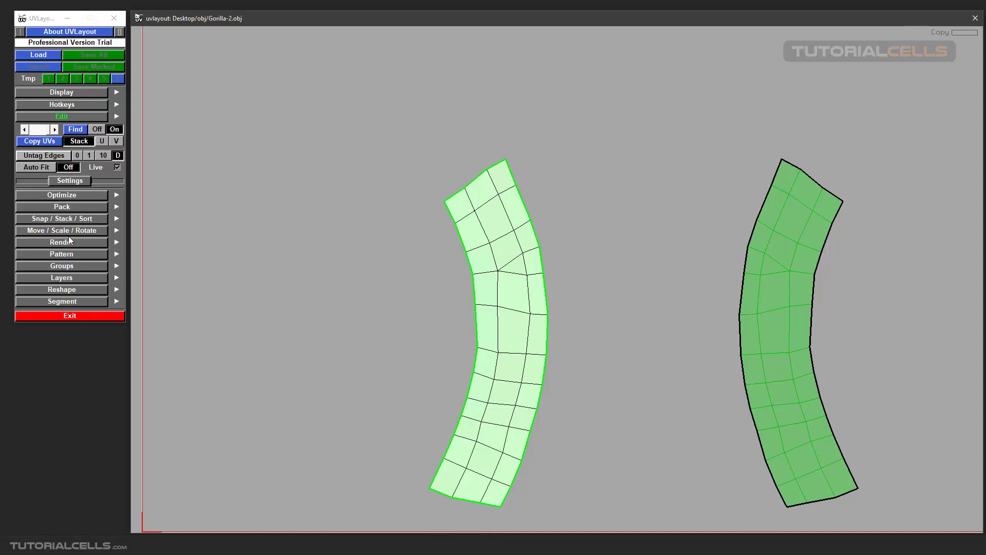
Set the S Key mode to Slf, stack the two forearm shells, and move the light shell aside from the dark one.
click(60, 180)
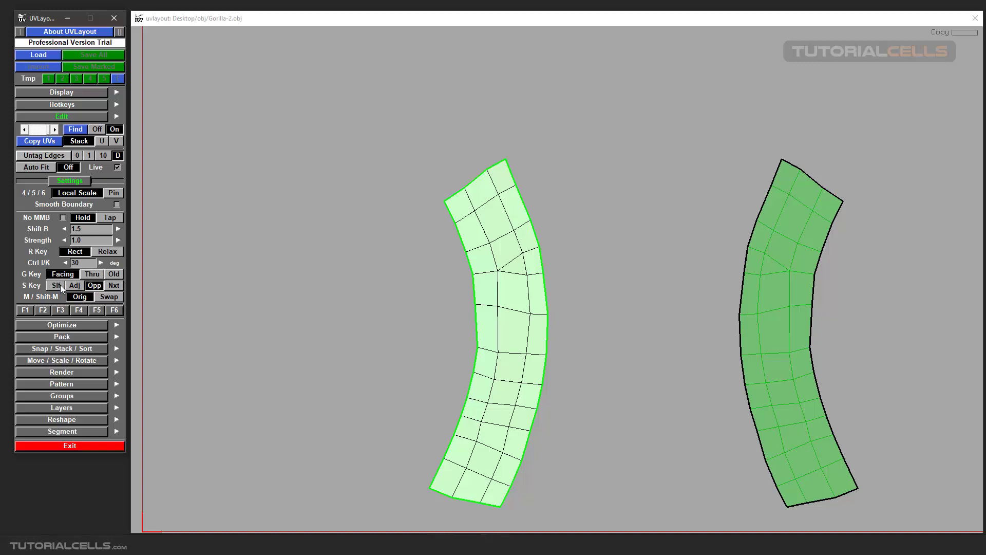
click(60, 285)
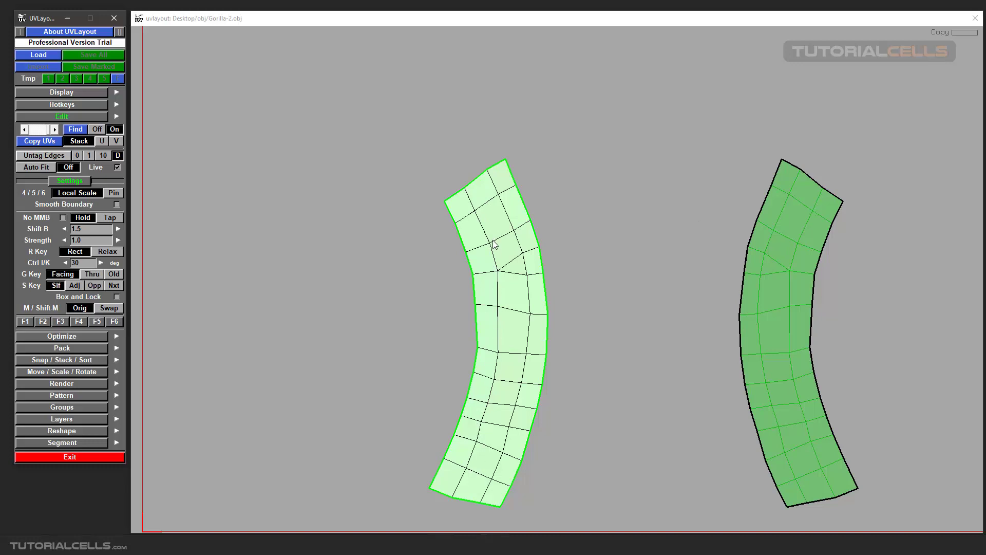
key(bracketleft)
scroll(495, 251, down, 5)
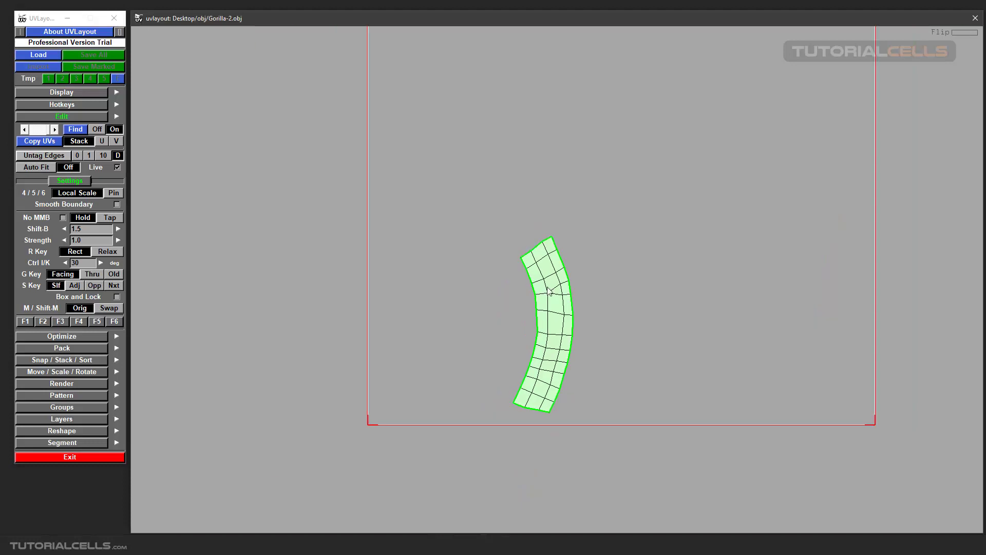
scroll(548, 288, up, 3)
middle_drag(555, 290, 601, 250)
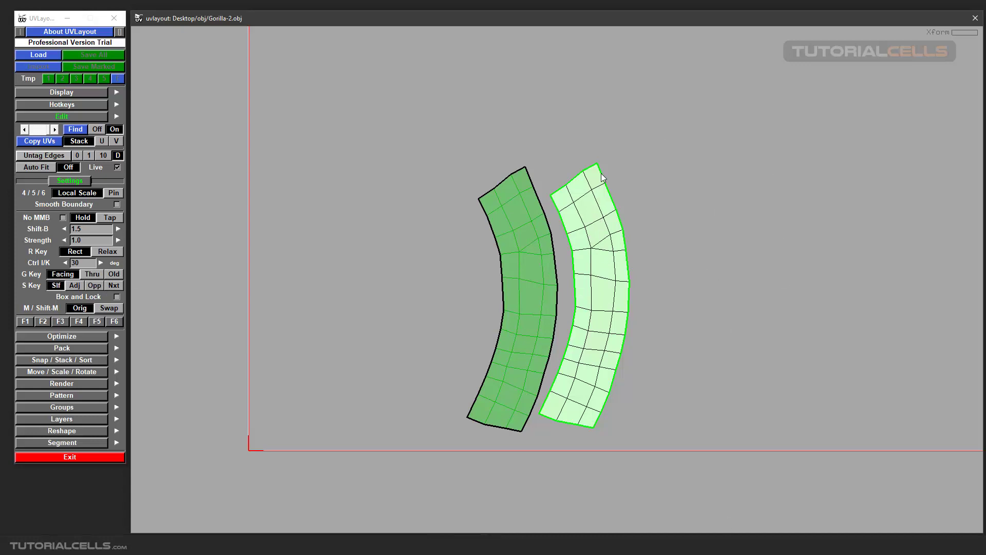
Try stretching the light shell's upper corner point and copying the shape in Slf mode, and undo both changes.
middle_drag(599, 168, 599, 165)
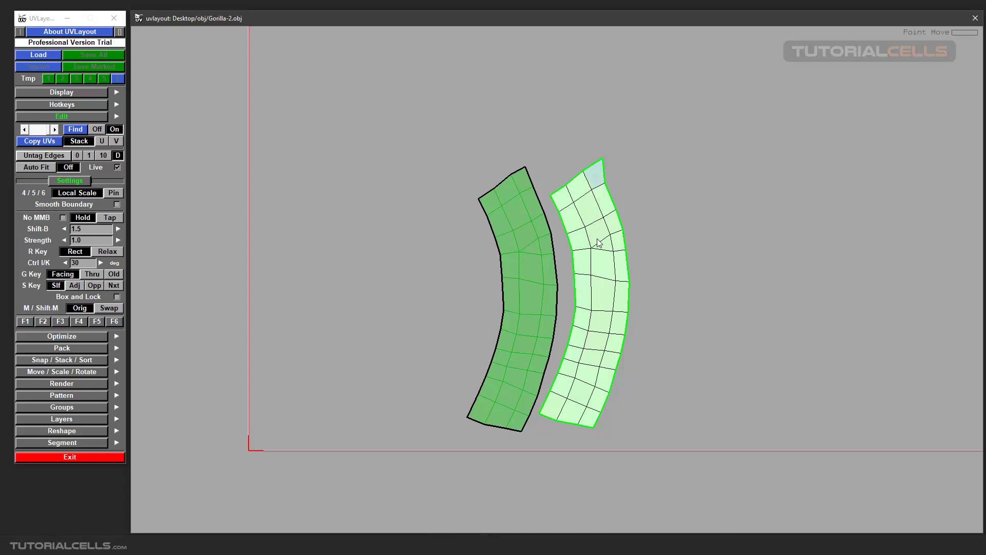
key(s)
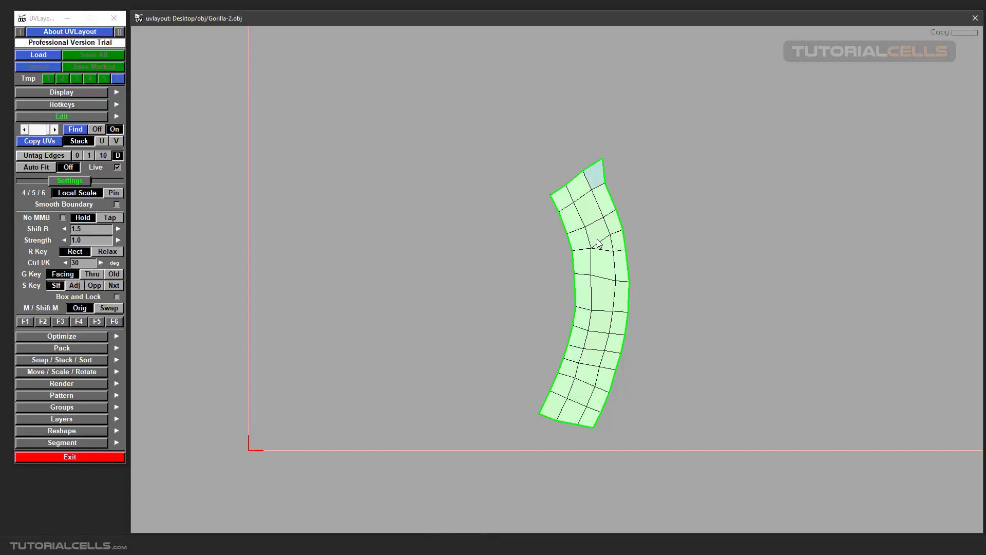
key(ctrl+z)
key(ctrl+z)
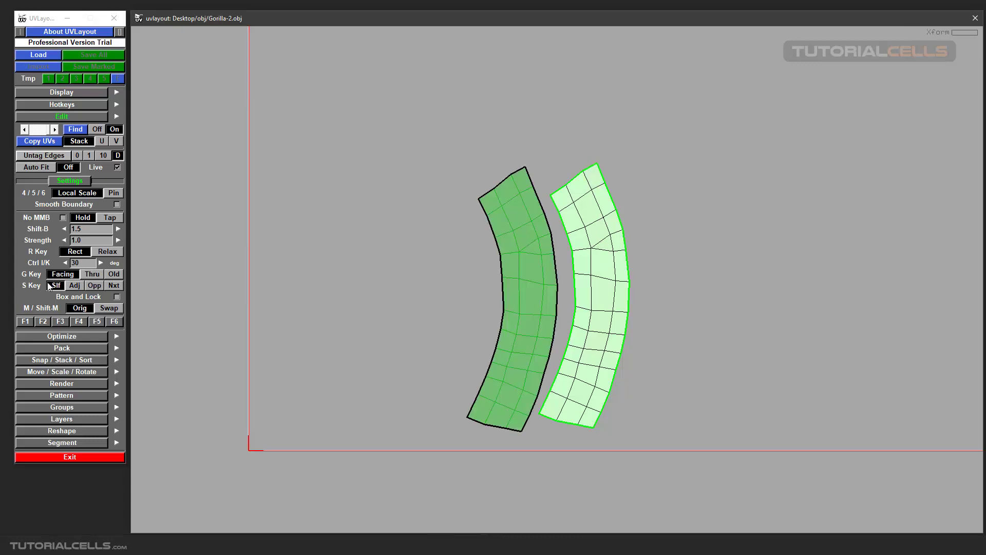
Set the S Key mode to Adj and place the flipped dark shell directly beside the light shell.
click(74, 286)
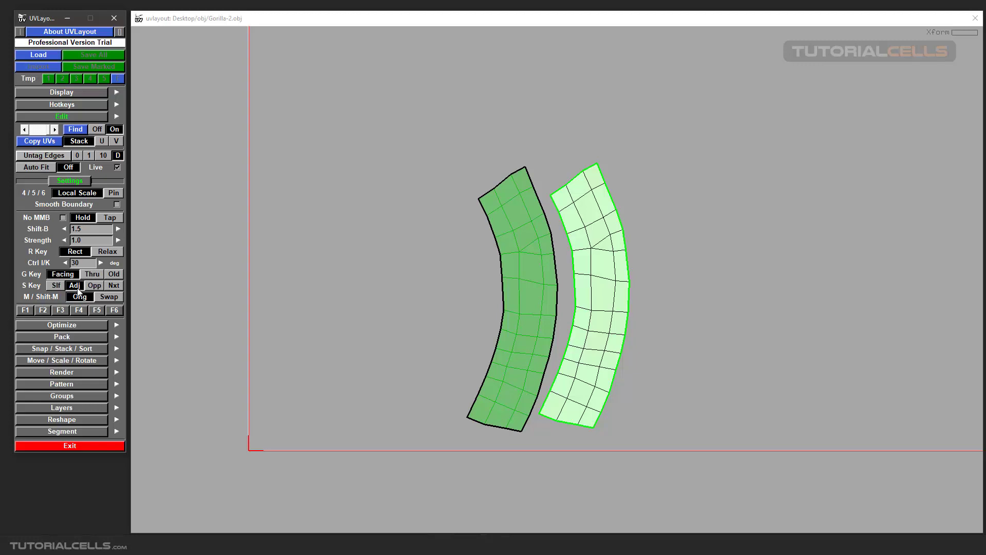
click(286, 252)
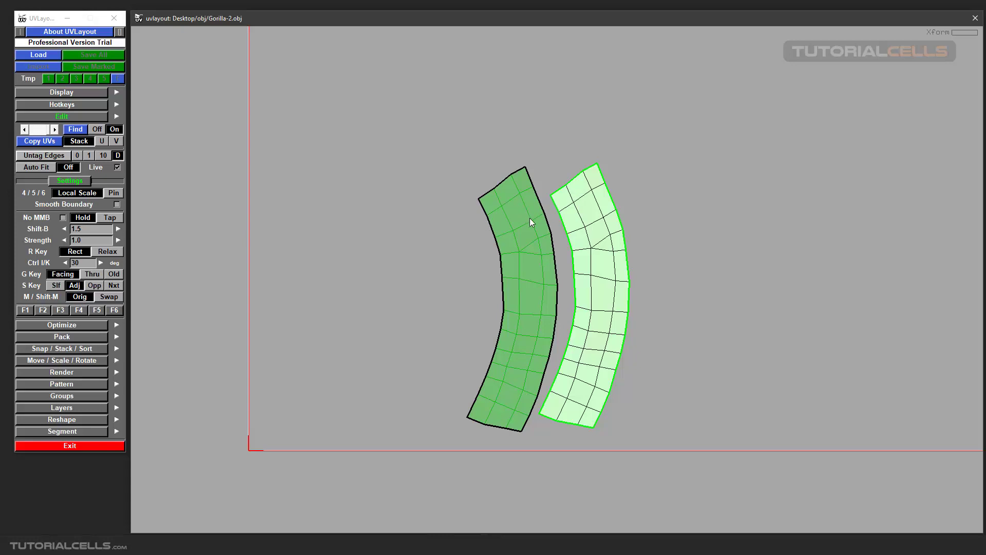
key(f)
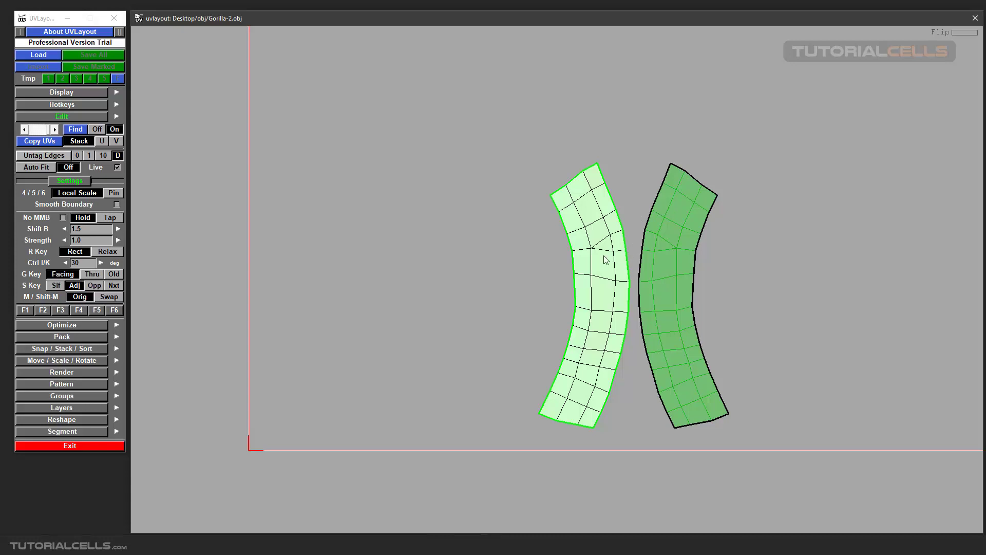
scroll(603, 255, down, 1)
Set the S Key mode to Opp and copy the light shell's layout to its counterpart on the opposite side of the tile.
click(101, 287)
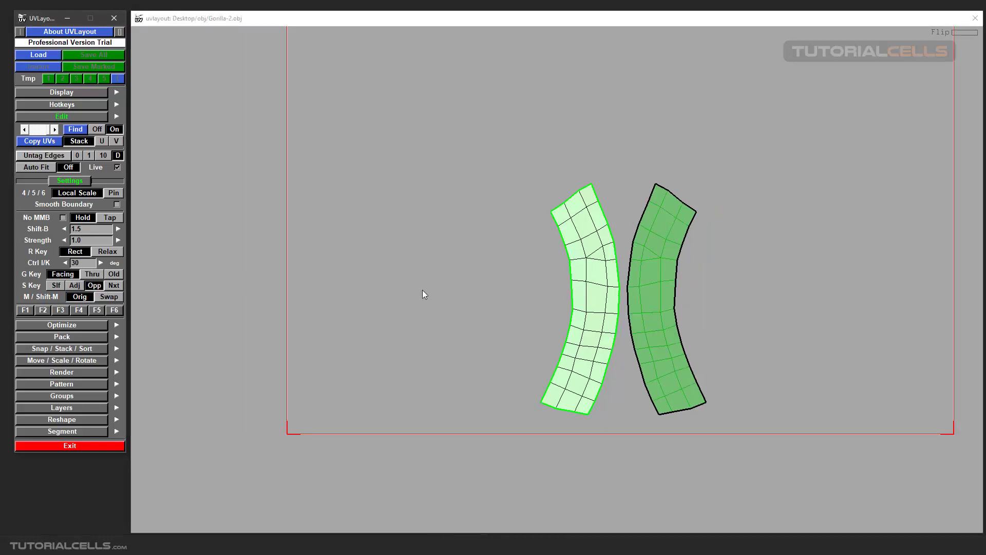
key(s)
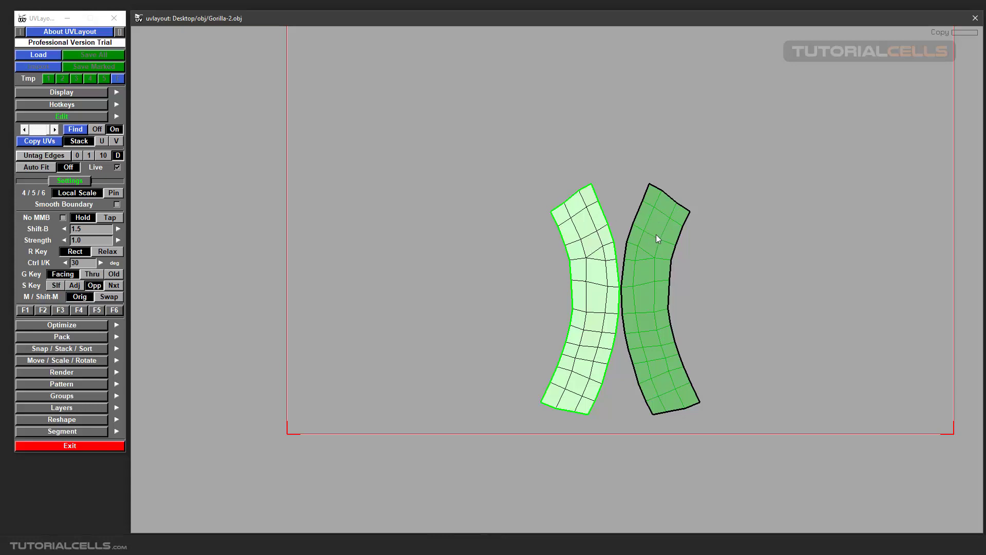
middle_drag(657, 236, 460, 222)
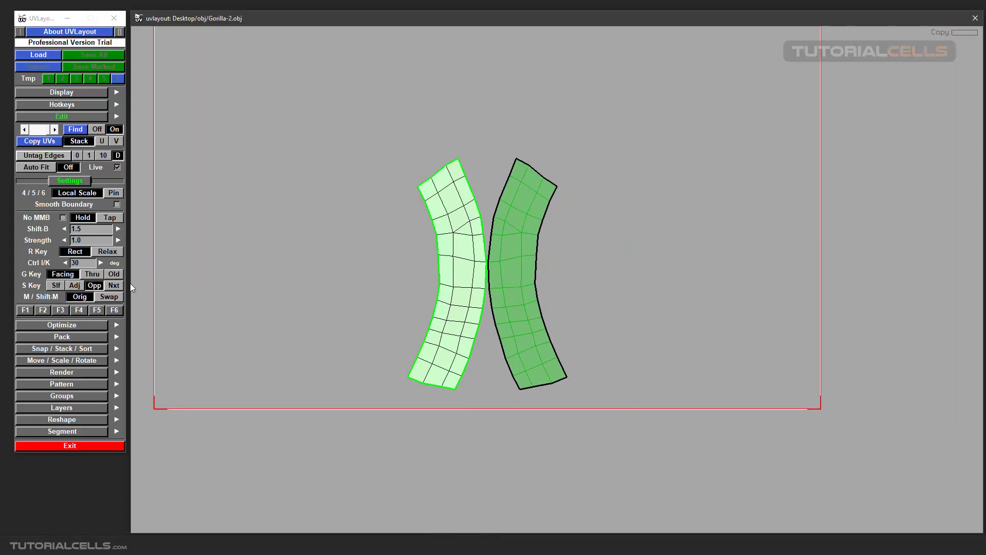
Set the S Key mode to Nxt and place the mirrored shell in the next UV tile.
click(113, 285)
scroll(367, 246, down, 4)
middle_drag(558, 258, 433, 242)
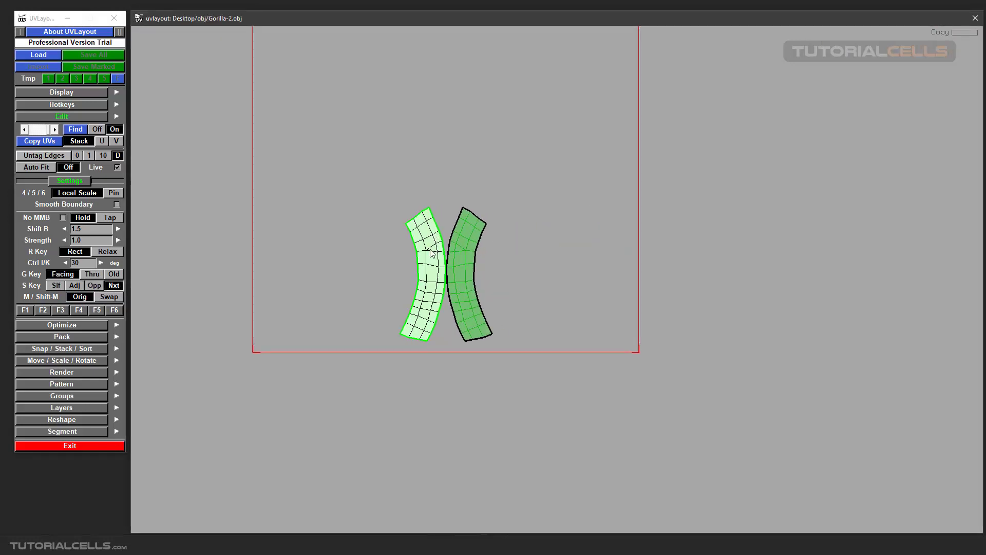
key(s)
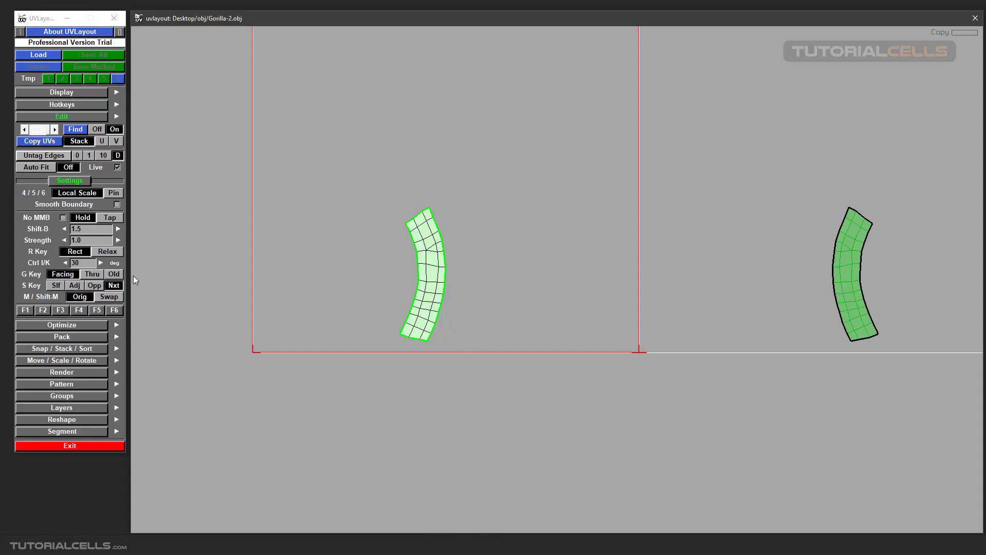
Switch the S Key mode back to Opp, bring the mirrored shell back opposite the light one, and close the edit settings.
click(95, 285)
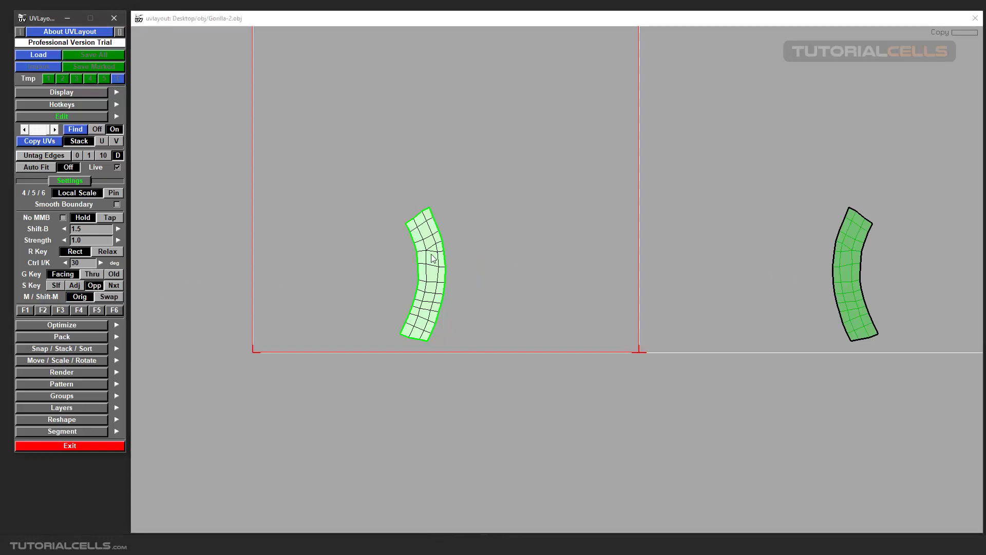
key(s)
scroll(430, 254, up, 4)
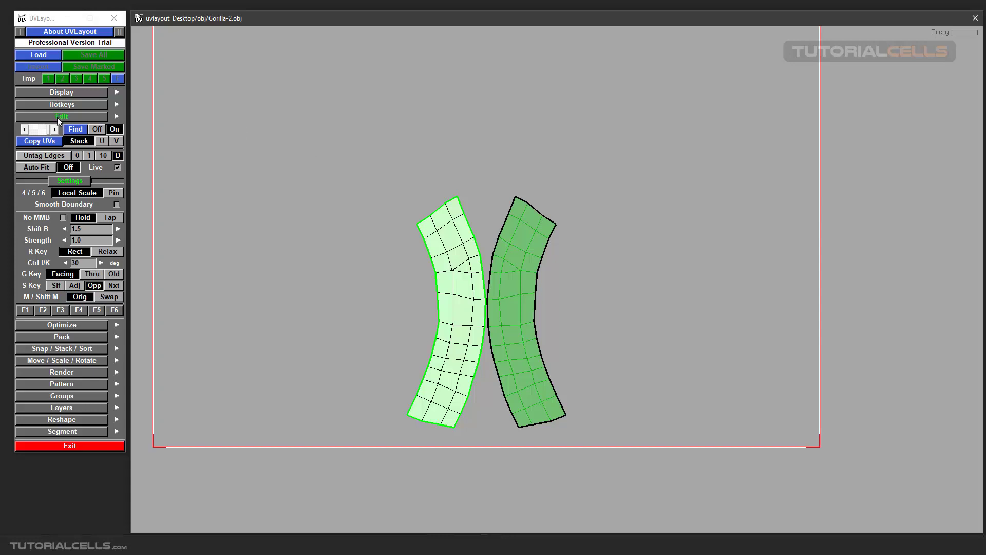
click(72, 180)
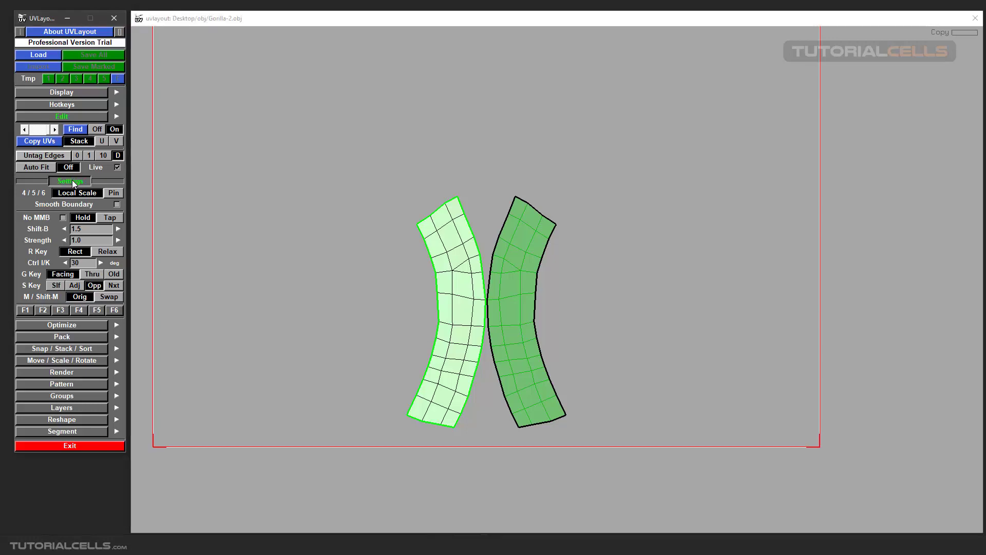